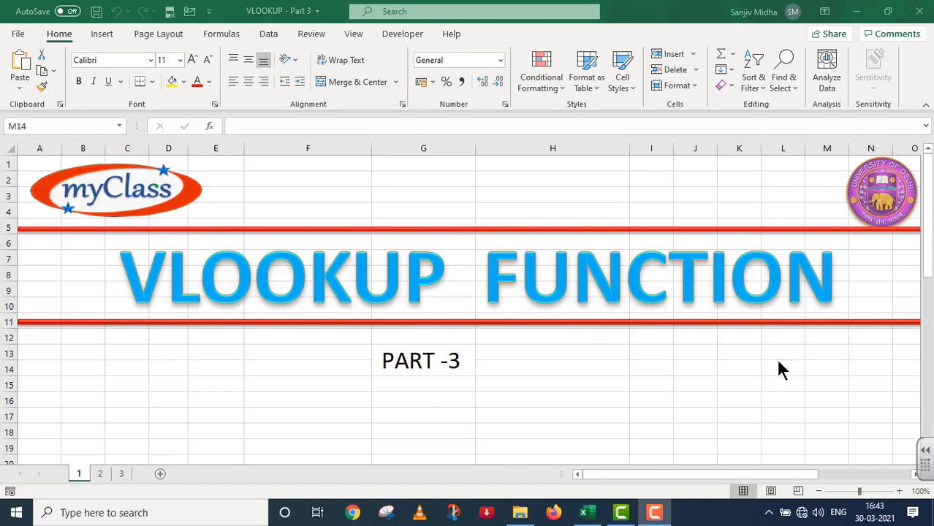
Step: On sheet 3, add data validation to ID cell D11 that allows a list sourced from =$B$3:$B$8
{"action": "left_click", "coordinate": [120, 476]}
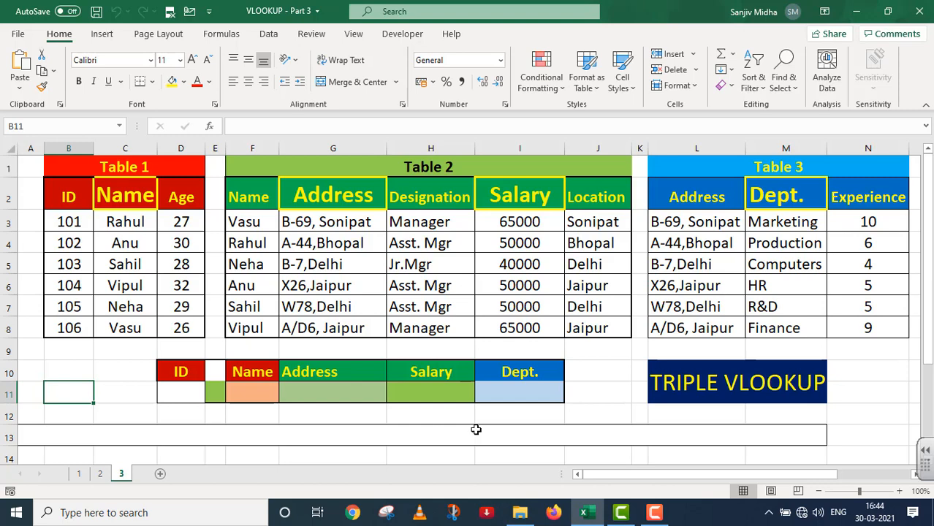
{"action": "left_click", "coordinate": [190, 395]}
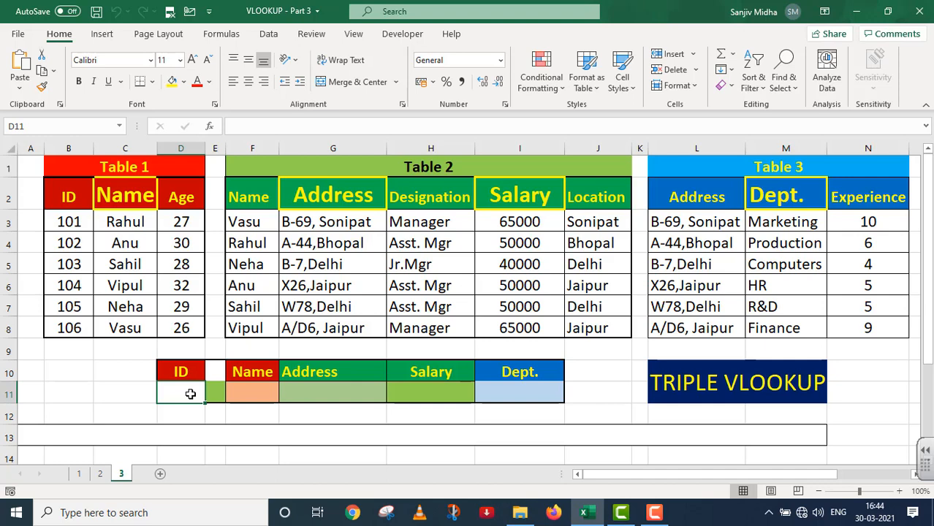
{"action": "left_click", "coordinate": [271, 34]}
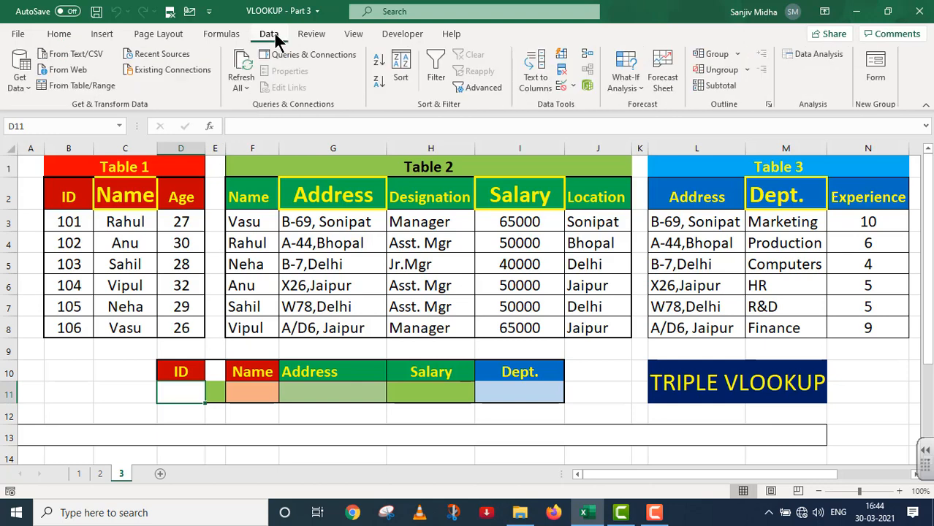
{"action": "left_click", "coordinate": [574, 86]}
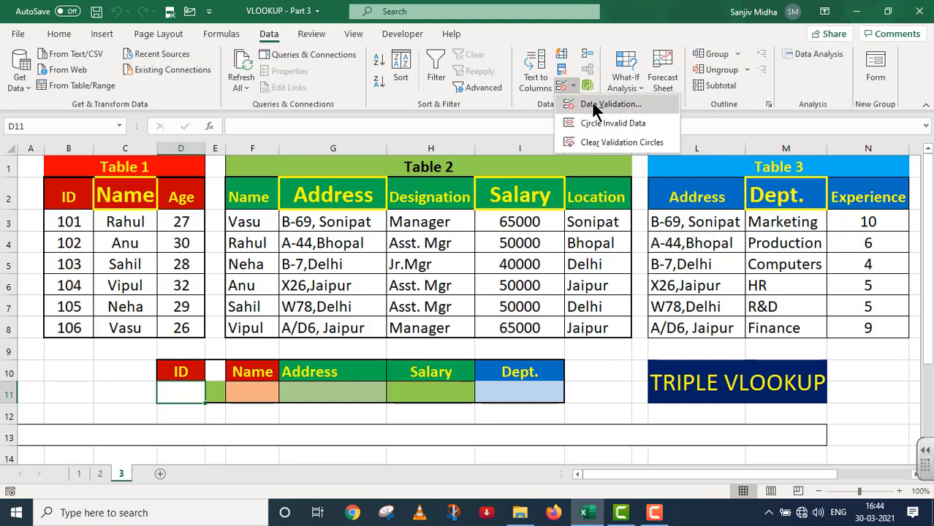
{"action": "left_click", "coordinate": [593, 106]}
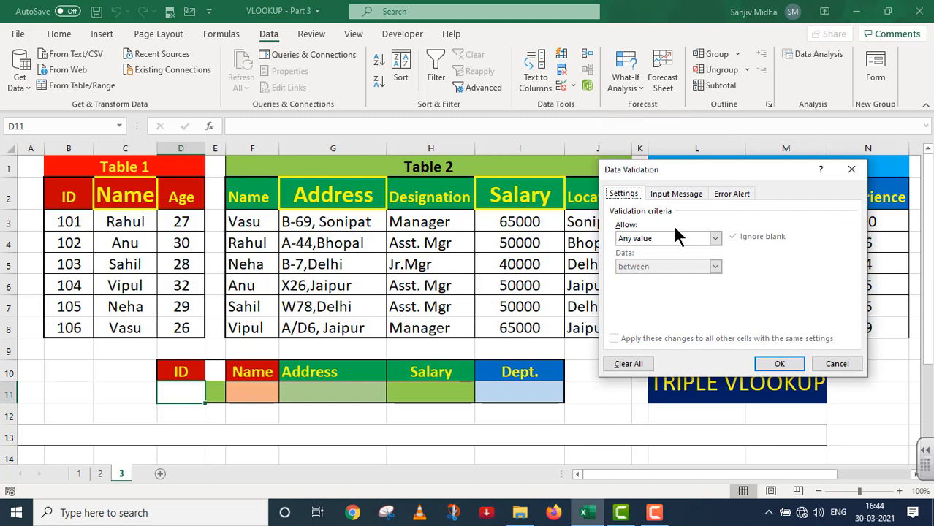
{"action": "left_click", "coordinate": [715, 239]}
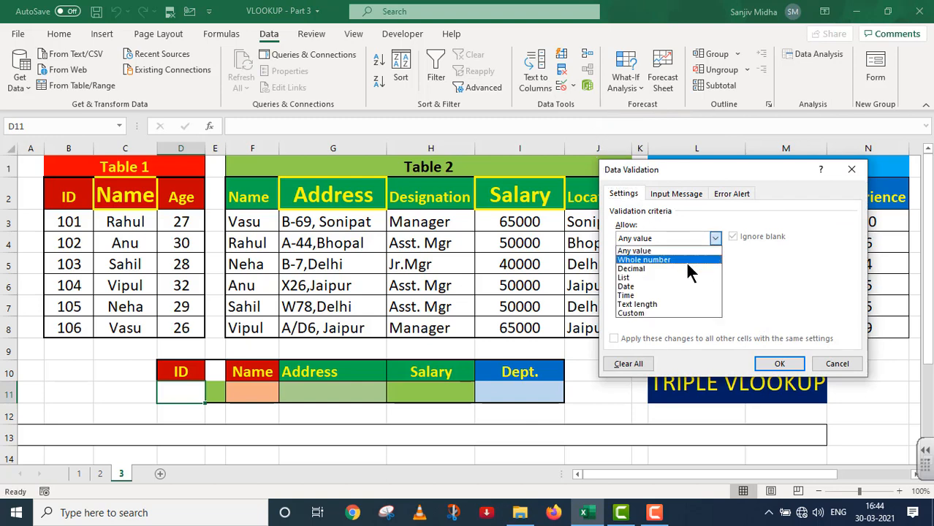
{"action": "left_click", "coordinate": [637, 279]}
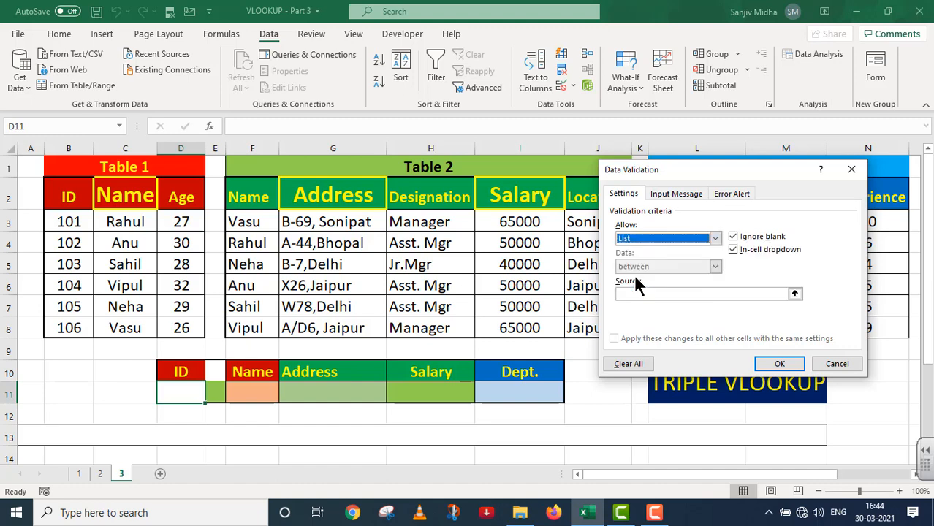
{"action": "left_click", "coordinate": [626, 294]}
{"action": "left_click_drag", "start_coordinate": [73, 225], "coordinate": [70, 330]}
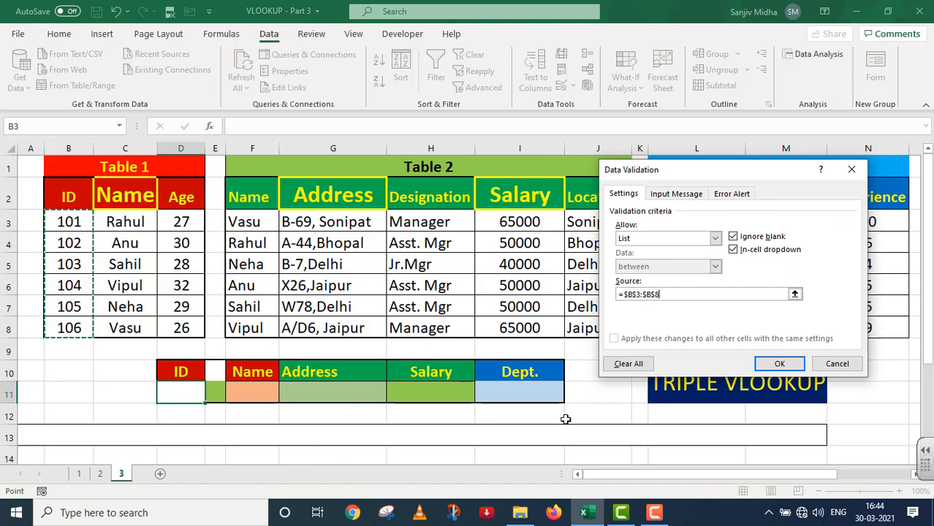
{"action": "left_click", "coordinate": [788, 369]}
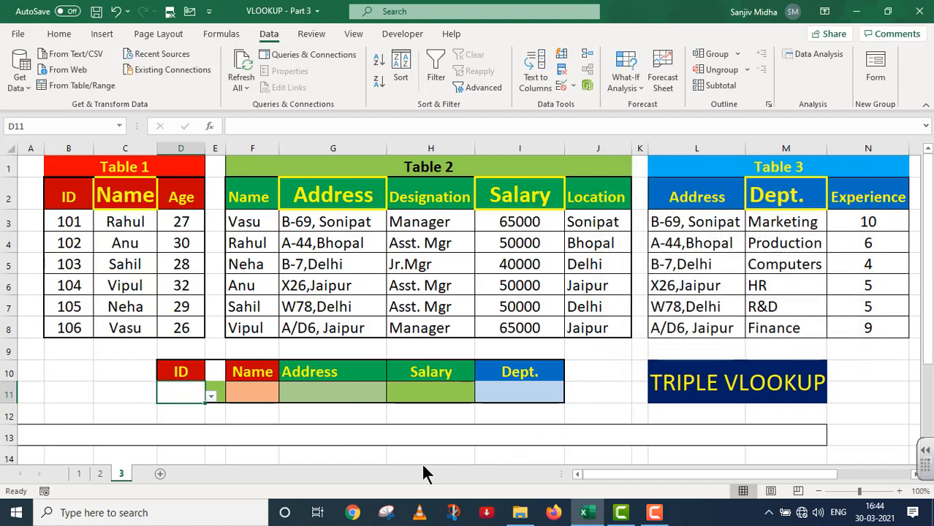
Step: Choose 103 from the list in D11 and set the font size of D11:I11 to 18
{"action": "left_click", "coordinate": [210, 396]}
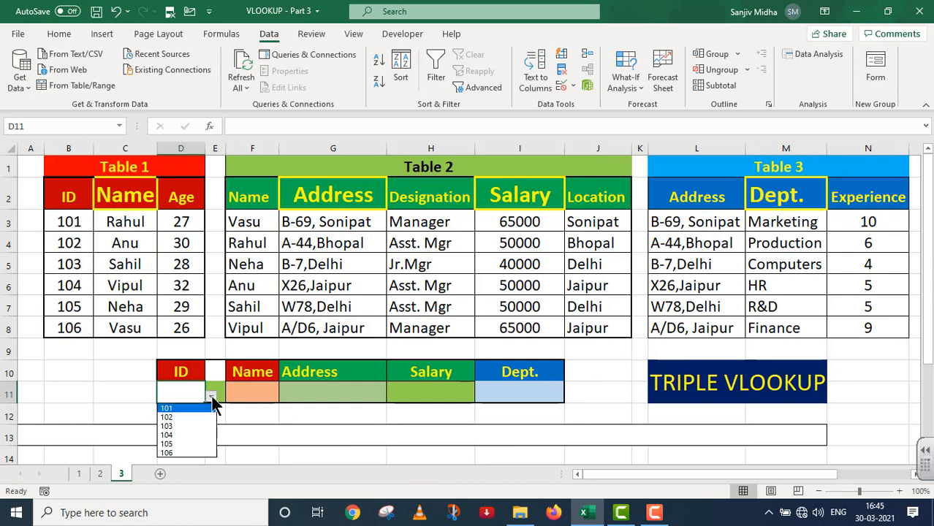
{"action": "left_click", "coordinate": [179, 426]}
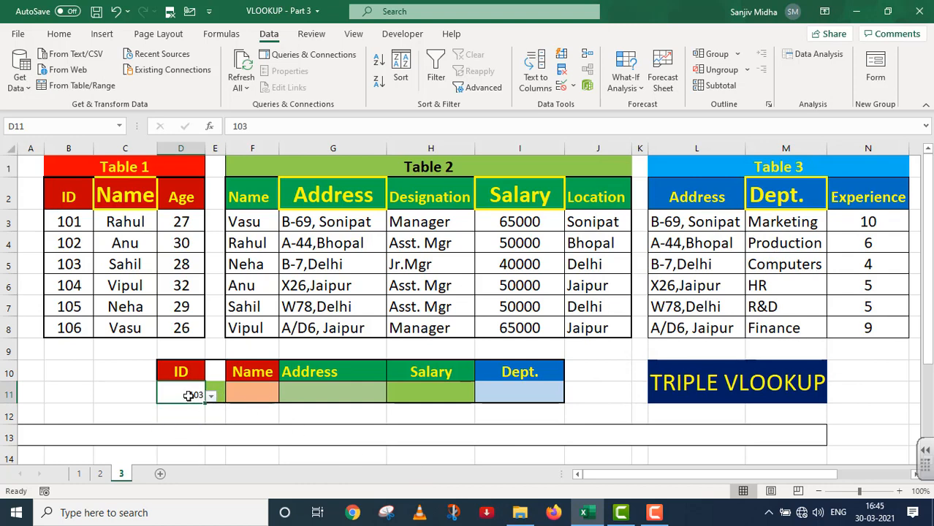
{"action": "mouse_move", "coordinate": [192, 394]}
{"action": "left_mouse_down"}
{"action": "mouse_move", "coordinate": [525, 394]}
{"action": "mouse_move", "coordinate": [509, 406]}
{"action": "left_mouse_up"}
{"action": "left_click", "coordinate": [63, 33]}
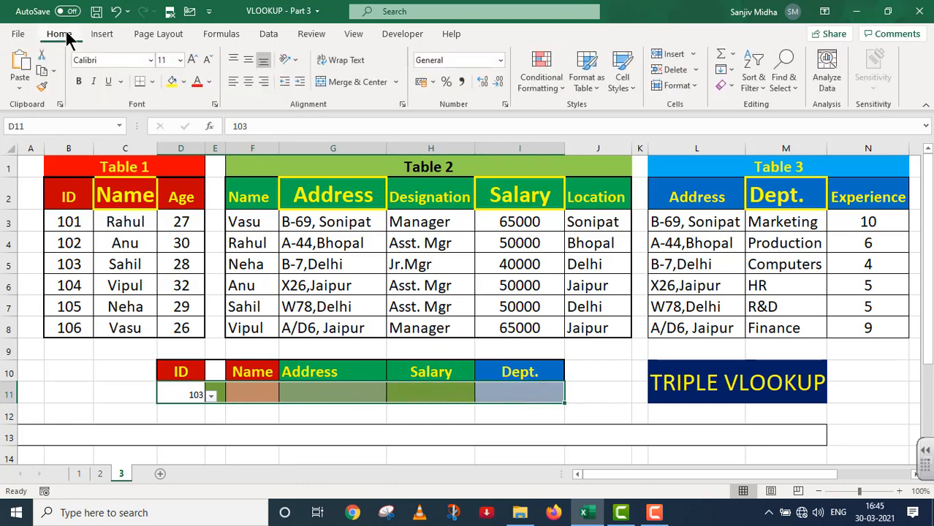
{"action": "left_click", "coordinate": [179, 60]}
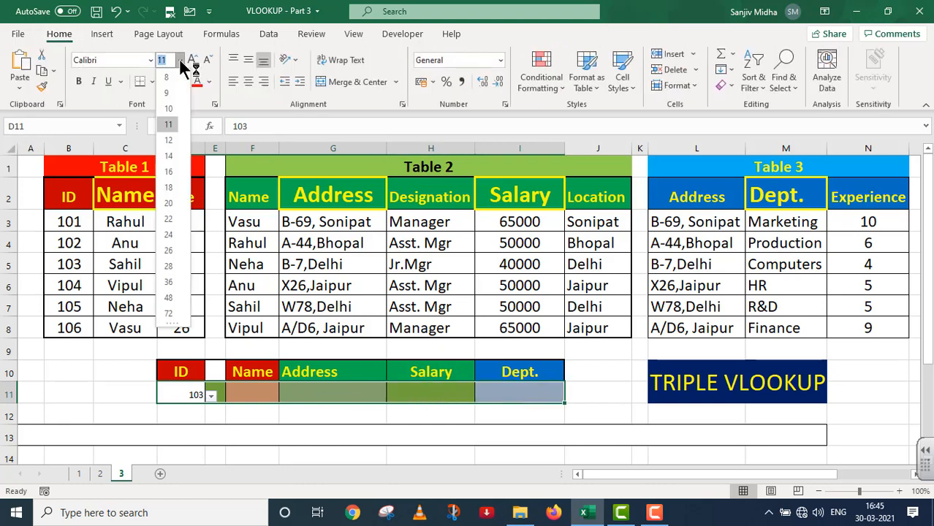
{"action": "left_click", "coordinate": [169, 188]}
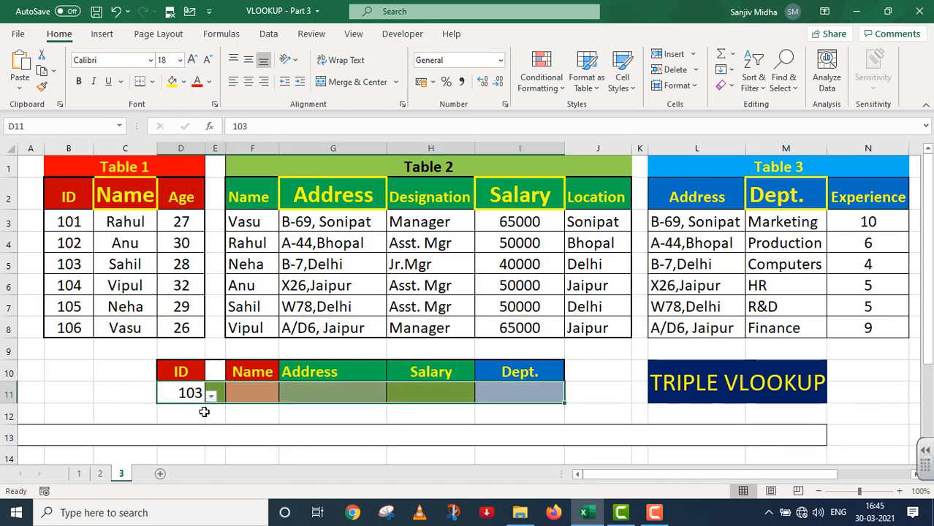
Step: Choose 101 from the ID list in cell D11
{"action": "left_click_drag", "start_coordinate": [203, 412], "coordinate": [208, 435]}
{"action": "left_click", "coordinate": [188, 392]}
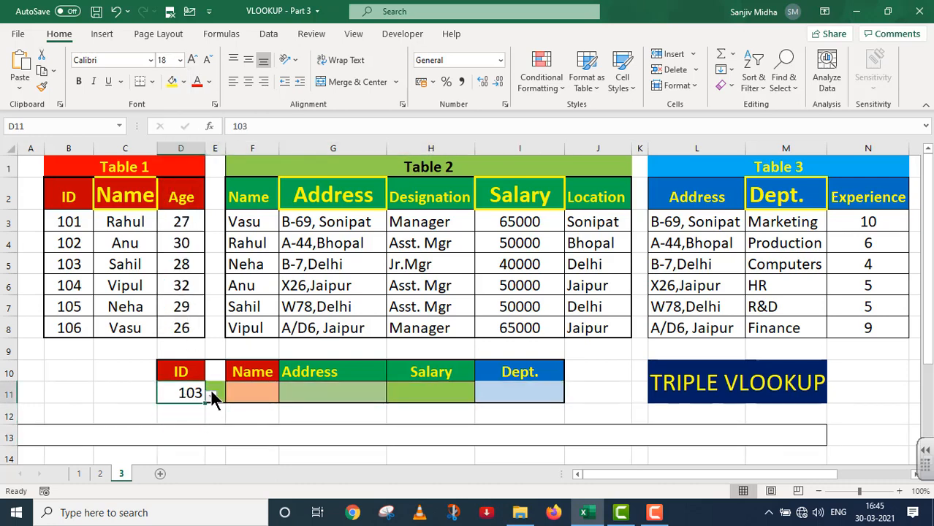
{"action": "left_click", "coordinate": [212, 393]}
{"action": "left_click", "coordinate": [185, 393]}
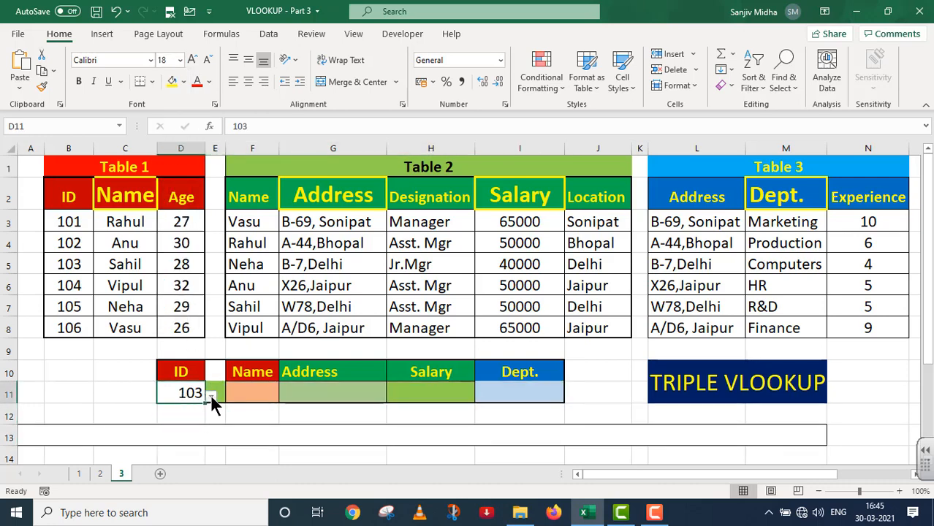
{"action": "left_click", "coordinate": [211, 395]}
{"action": "left_click", "coordinate": [185, 409]}
Step: Enter =VLOOKUP(D11,B2:D8,2,FALSE) in Name cell F11 to look up the ID in Table 1 with an exact match
{"action": "left_click", "coordinate": [252, 393]}
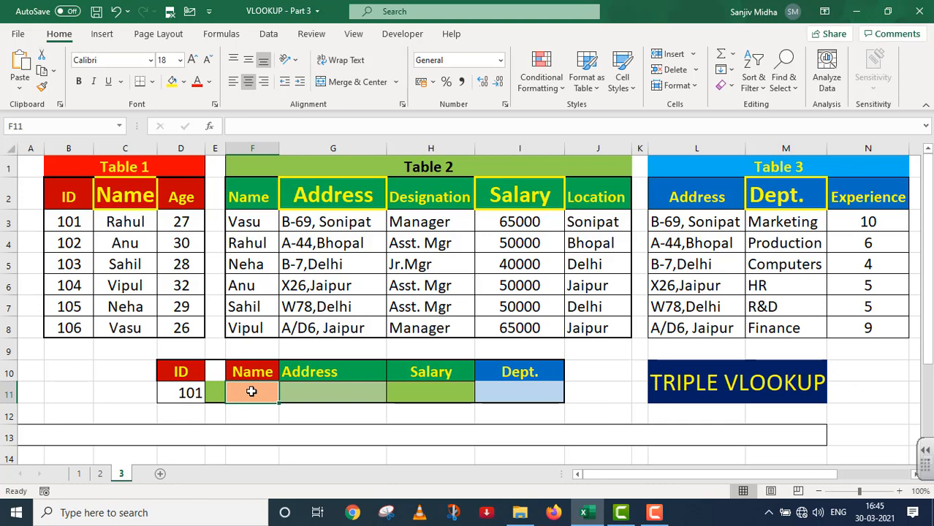
{"action": "type", "text": "="}
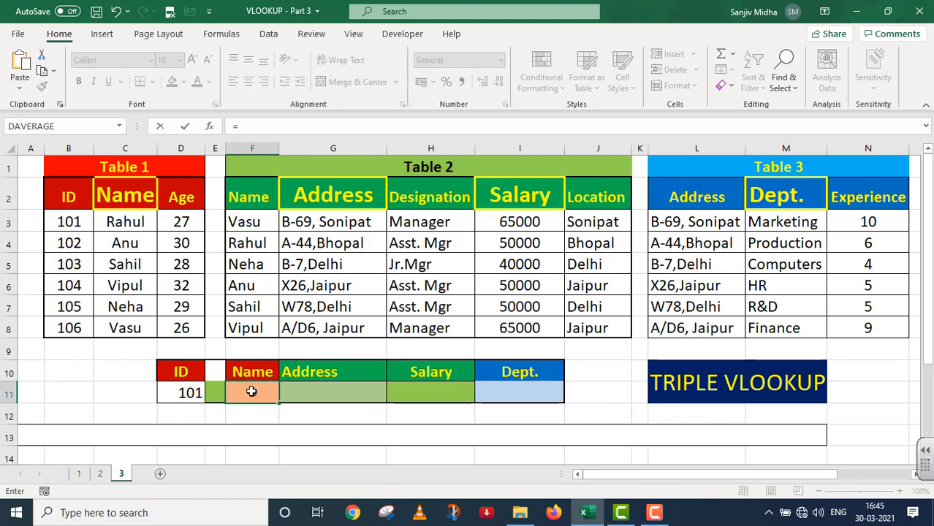
{"action": "type", "text": "VLOOKUP"}
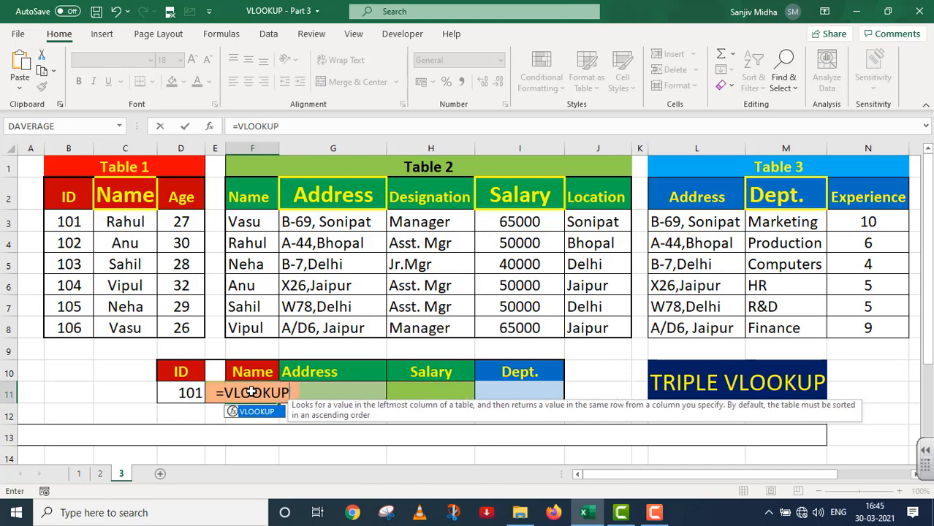
{"action": "type", "text": "("}
{"action": "left_click", "coordinate": [181, 398]}
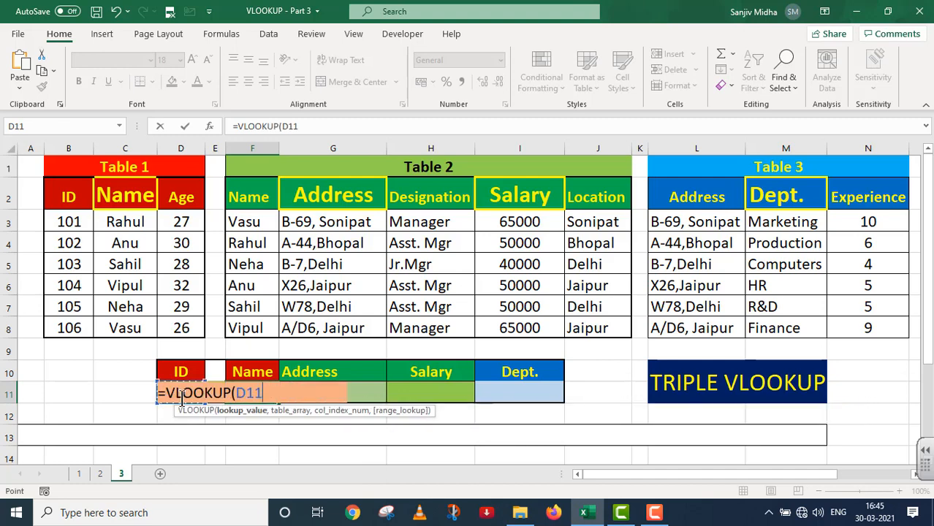
{"action": "type", "text": ","}
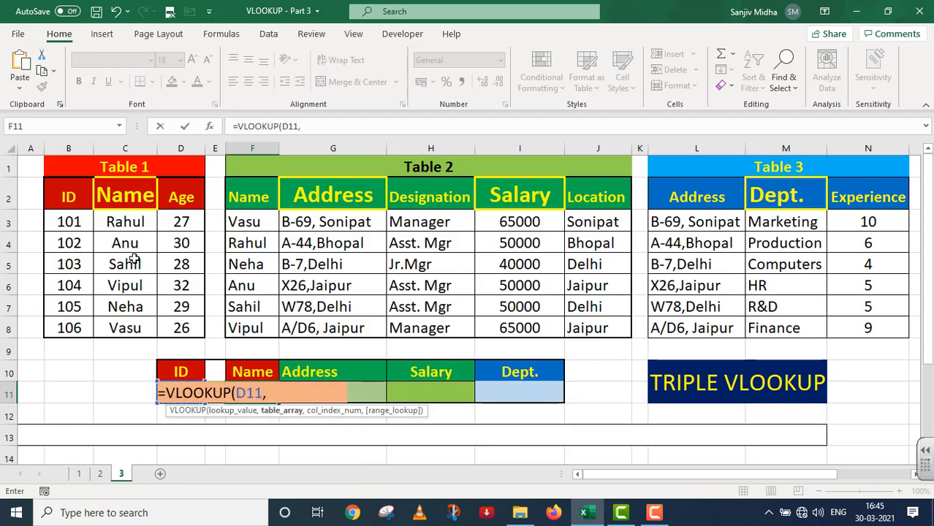
{"action": "left_click_drag", "start_coordinate": [67, 195], "coordinate": [182, 328]}
{"action": "type", "text": ","}
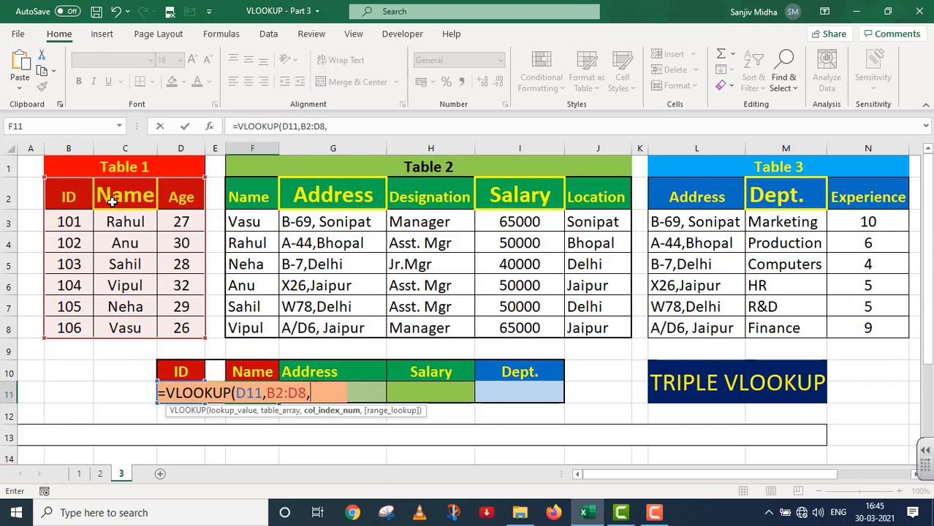
{"action": "type", "text": "2,"}
{"action": "double_click", "coordinate": [374, 438]}
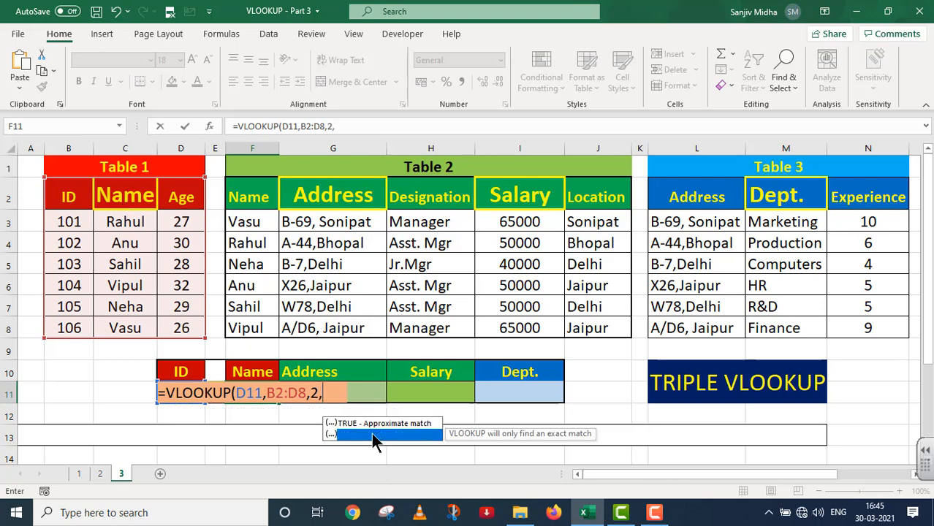
{"action": "type", "text": ")"}
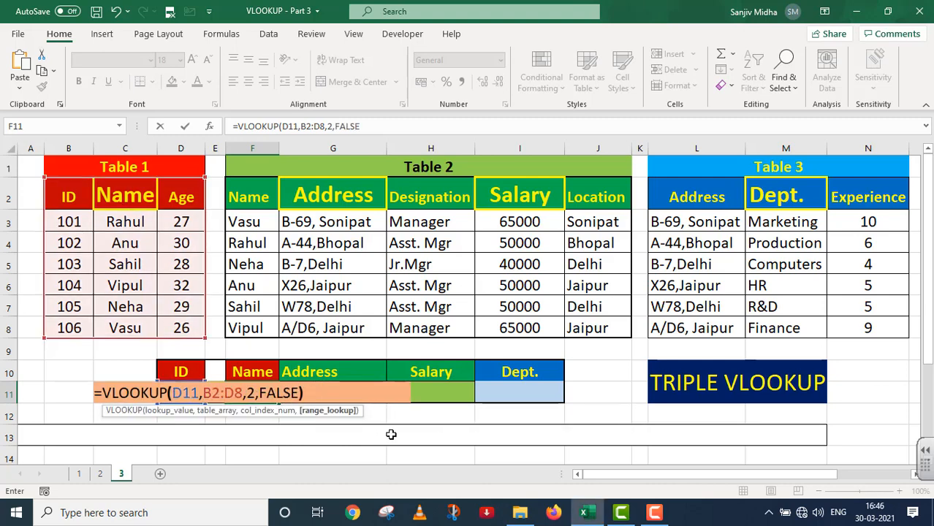
{"action": "key", "text": "Return"}
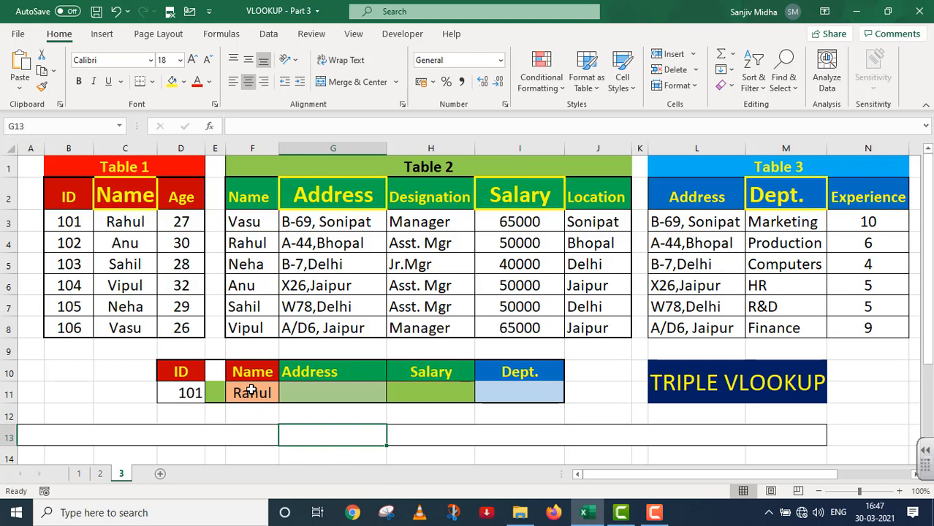
Step: Write the Name formula as text in cell A13: =VLOOKUP(D11,B2:D8,2,0)
{"action": "left_click", "coordinate": [102, 433]}
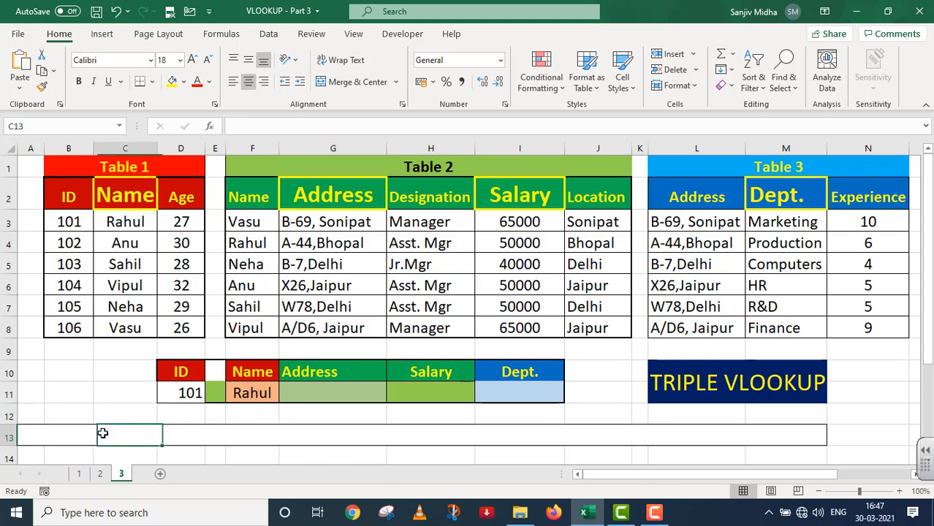
{"action": "left_click", "coordinate": [53, 431]}
{"action": "left_click", "coordinate": [25, 428]}
{"action": "key", "text": "F4"}
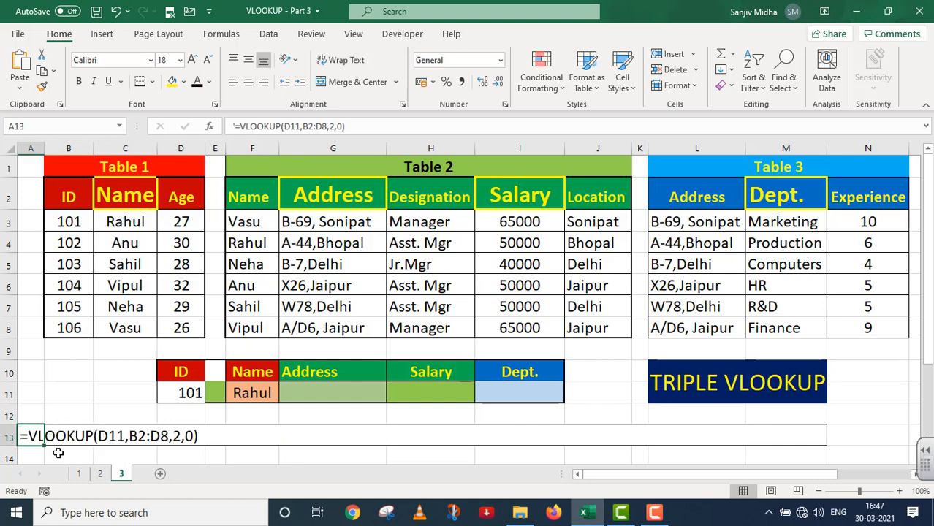
Step: Fill cells A13:D13, which hold the formula text, with the light orange used for the Name result cell
{"action": "left_click_drag", "start_coordinate": [31, 439], "coordinate": [182, 445]}
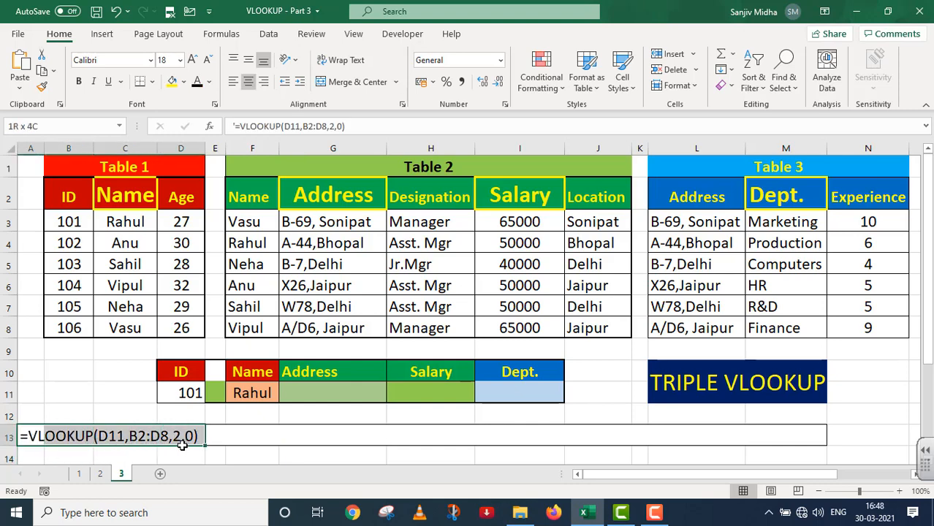
{"action": "left_click", "coordinate": [183, 82]}
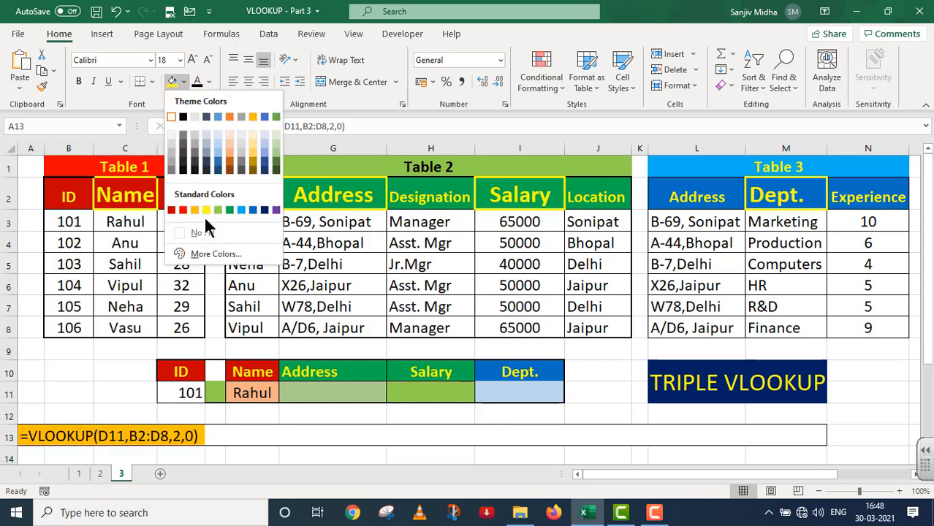
{"action": "left_click", "coordinate": [232, 152]}
{"action": "left_click", "coordinate": [254, 455]}
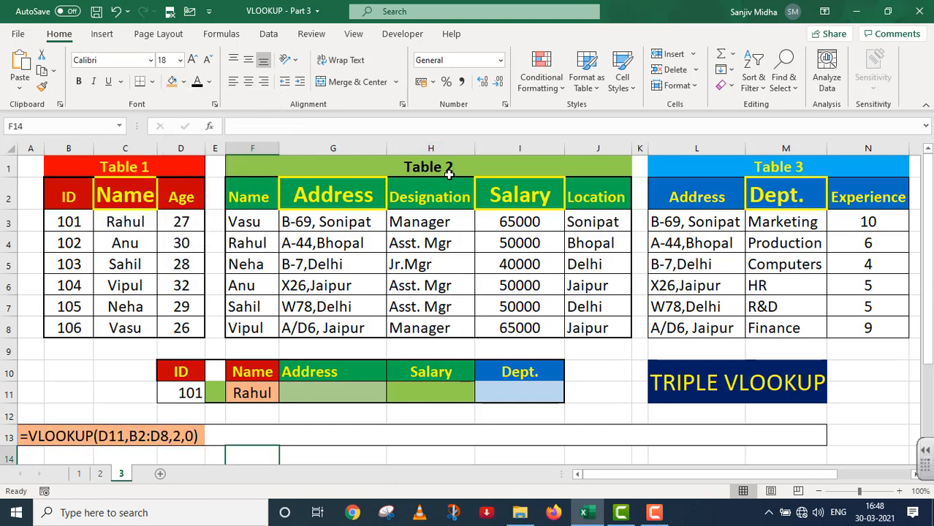
Step: Enter =VLOOKUP(F11,F2:J8,2,FALSE) in Address cell G11 to look up the name in Table 2 with an exact match
{"action": "double_click", "coordinate": [291, 393]}
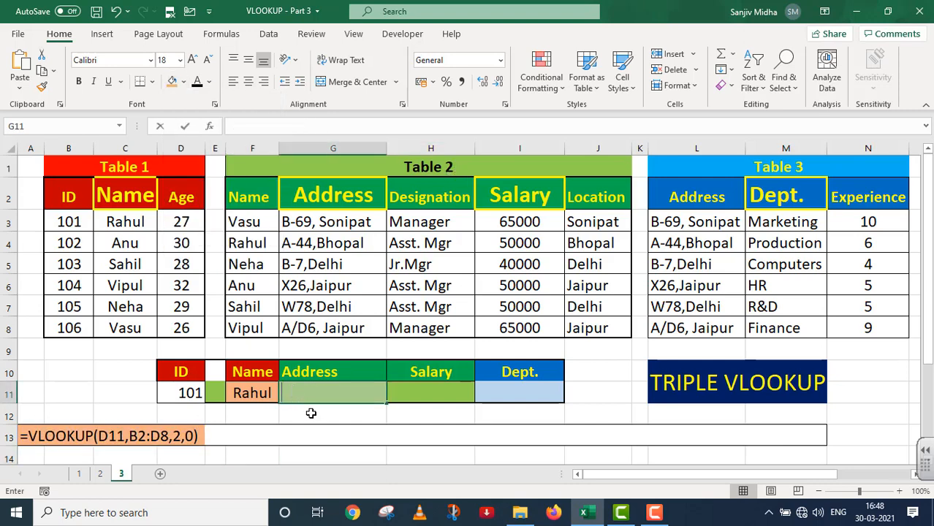
{"action": "type", "text": "="}
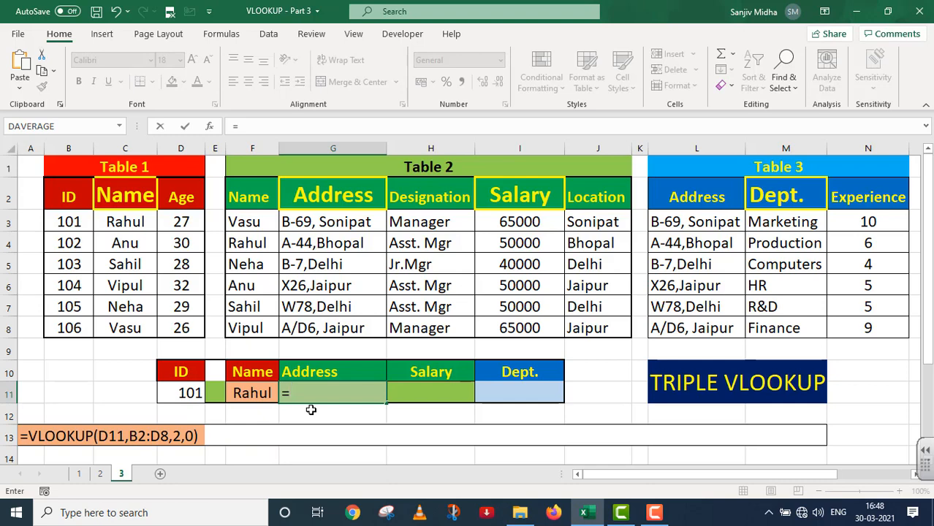
{"action": "type", "text": "VLOOK"}
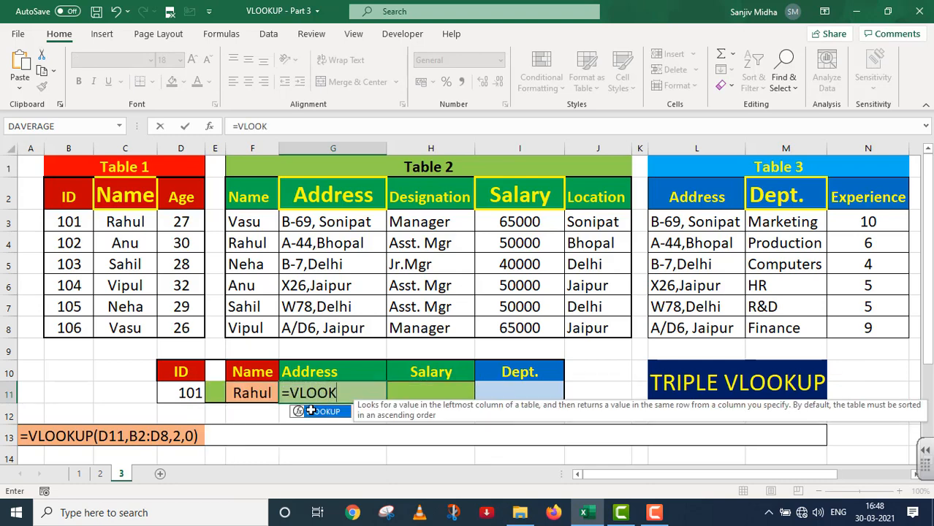
{"action": "type", "text": "UP("}
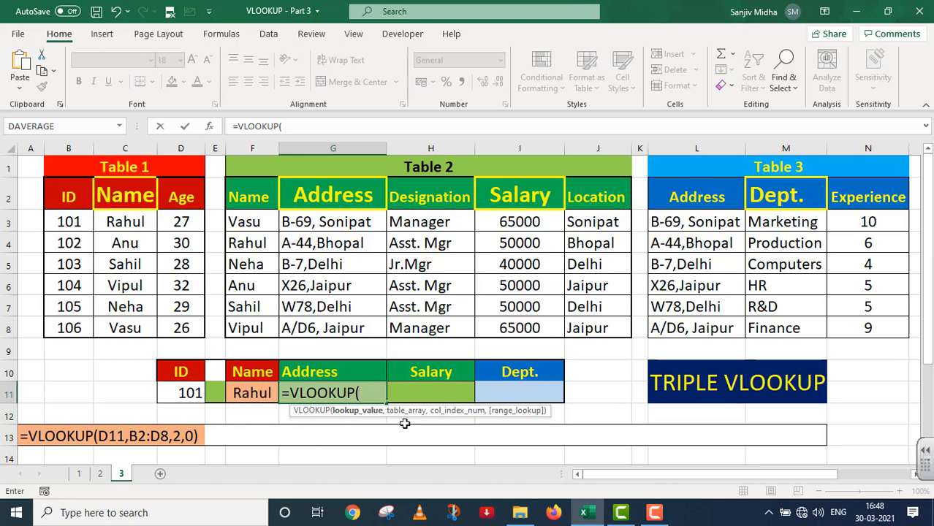
{"action": "left_click", "coordinate": [252, 395]}
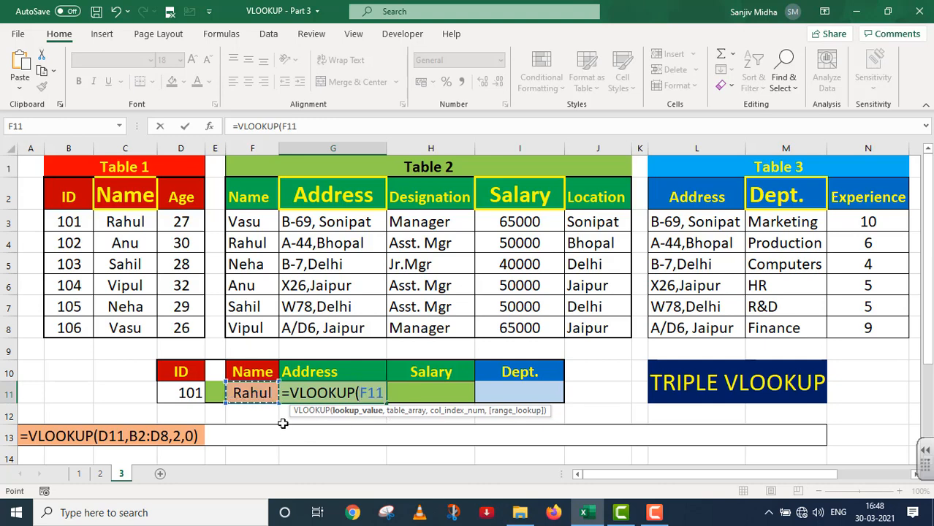
{"action": "type", "text": ","}
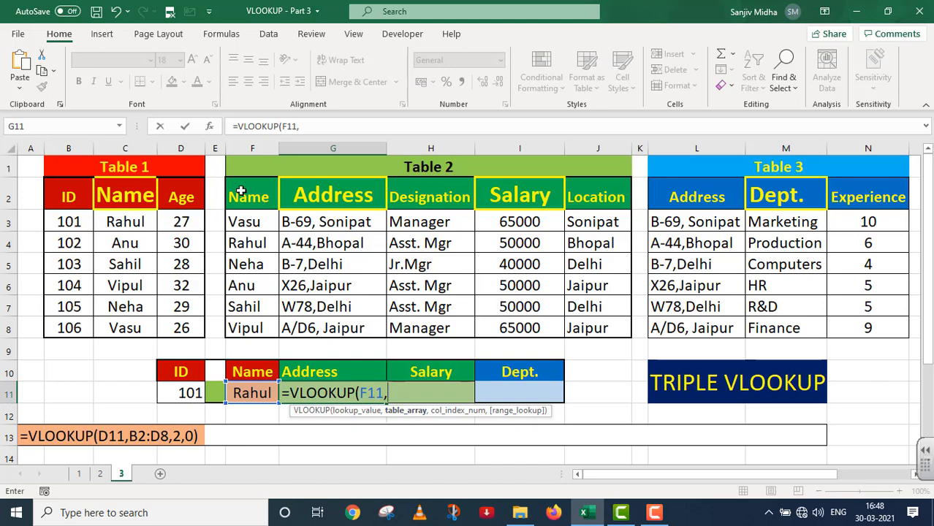
{"action": "left_click_drag", "start_coordinate": [240, 190], "coordinate": [537, 253]}
{"action": "left_click_drag", "start_coordinate": [575, 263], "coordinate": [588, 335]}
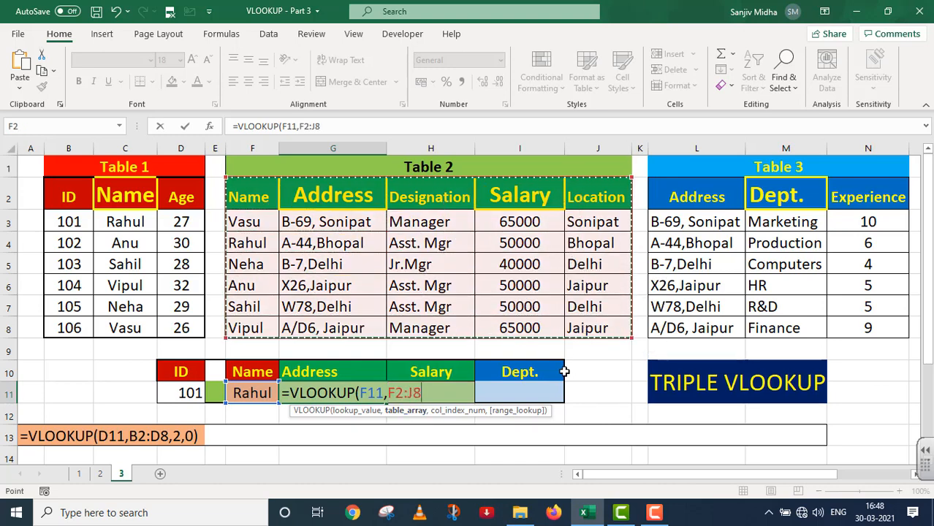
{"action": "type", "text": ","}
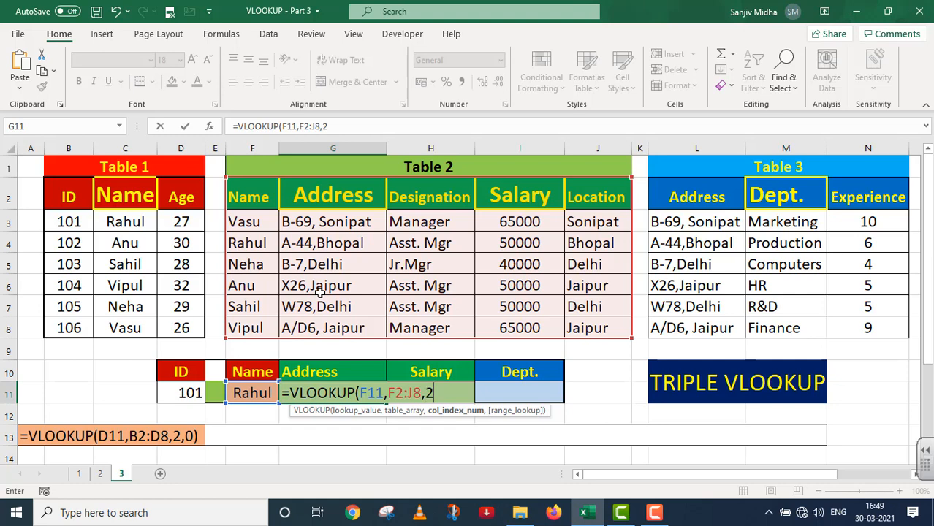
{"action": "type", "text": "2,"}
{"action": "double_click", "coordinate": [487, 433]}
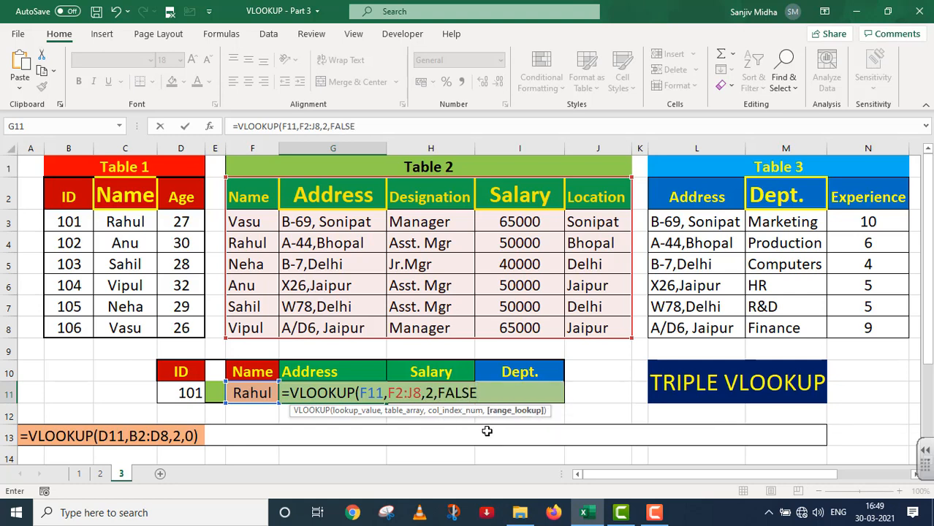
{"action": "type", "text": ")"}
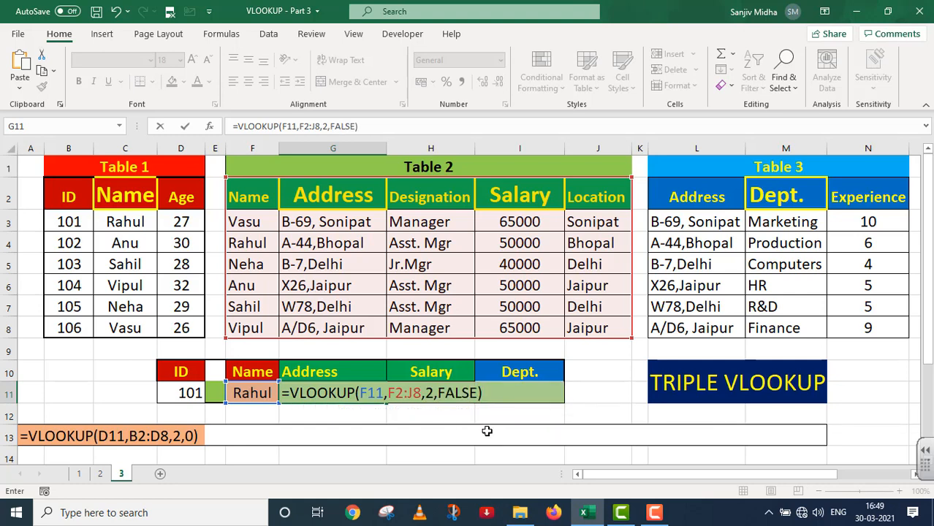
{"action": "key", "text": "Return"}
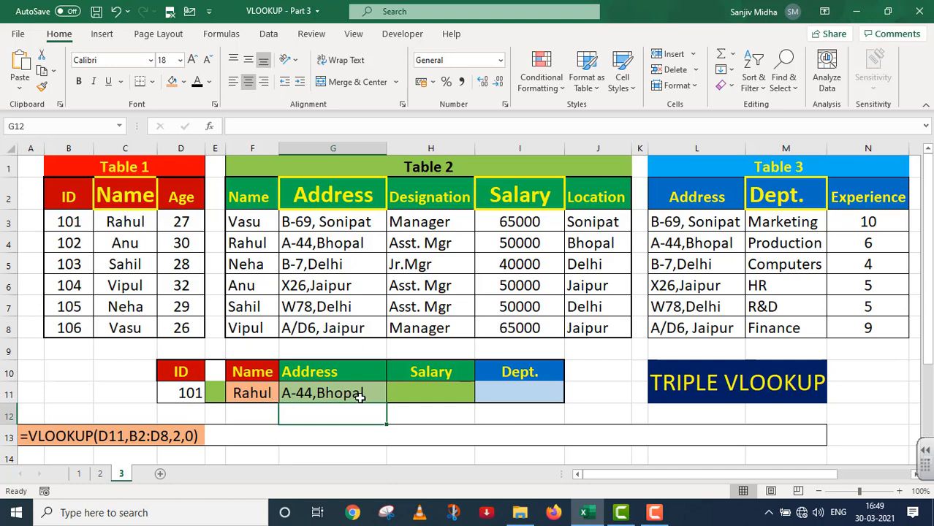
Step: Enter =VLOOKUP(F11,F2:J8,4,FALSE) in Salary cell H11 to retrieve the salary for the name from Table 2
{"action": "left_click", "coordinate": [404, 393]}
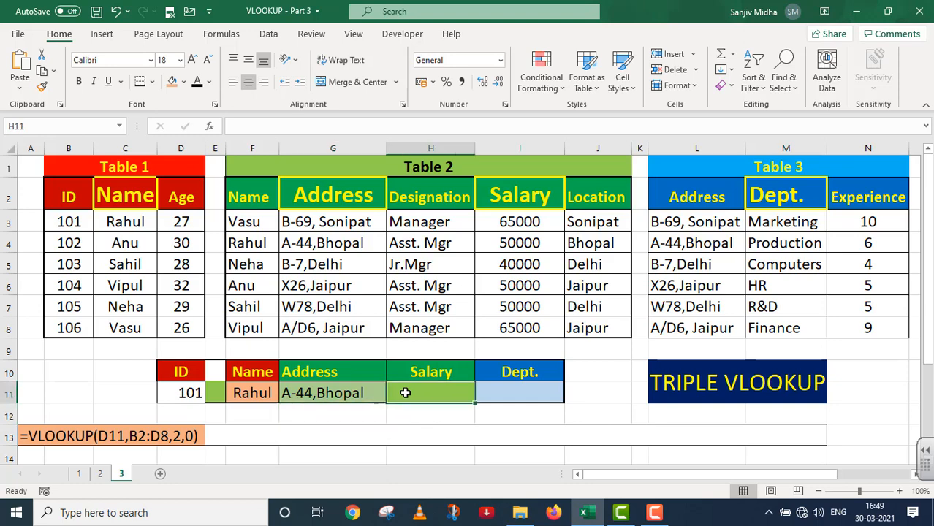
{"action": "type", "text": "="}
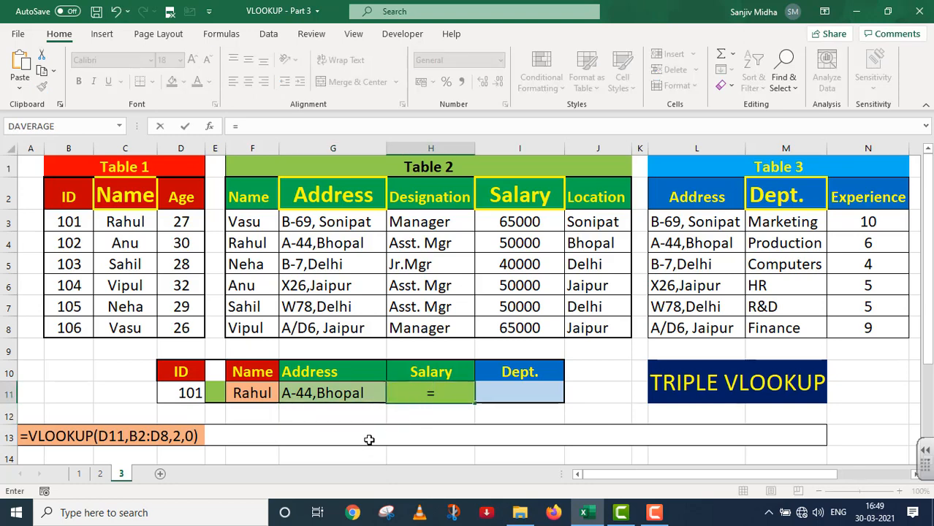
{"action": "type", "text": "VLOOK"}
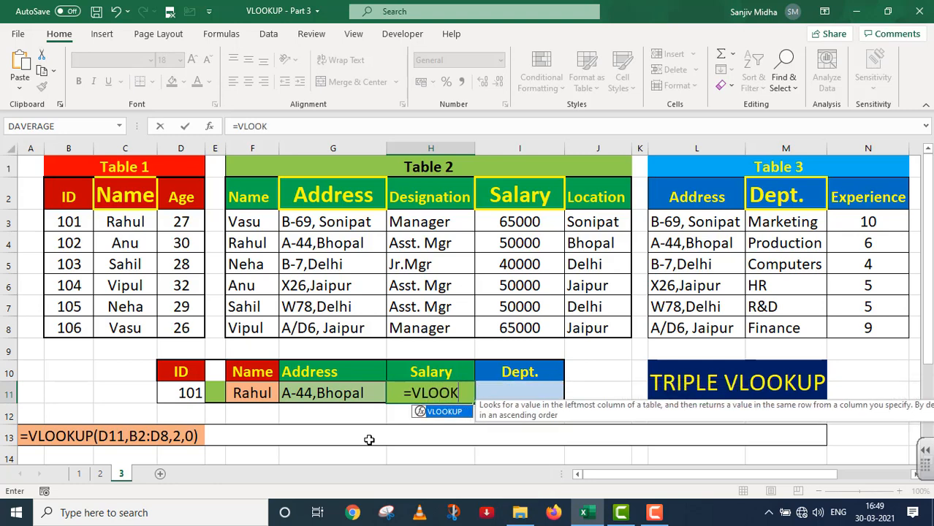
{"action": "type", "text": "UP("}
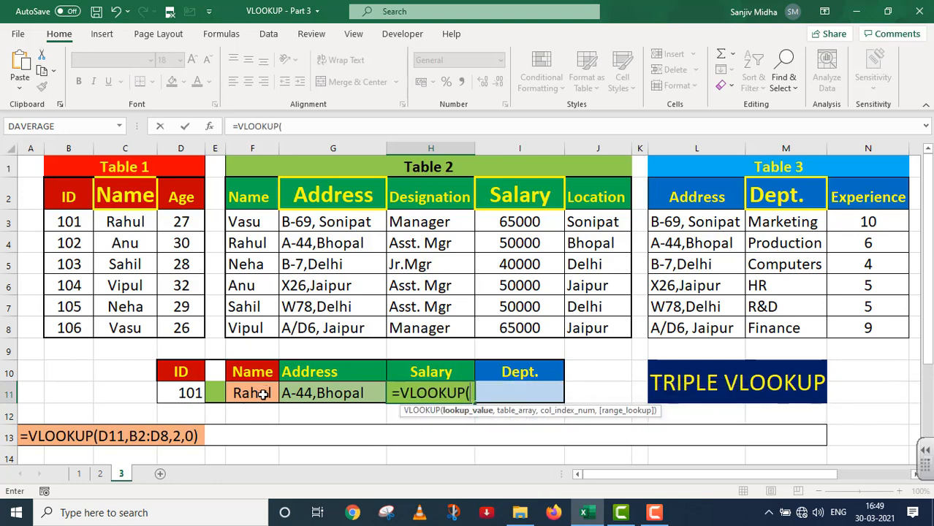
{"action": "left_click", "coordinate": [252, 393]}
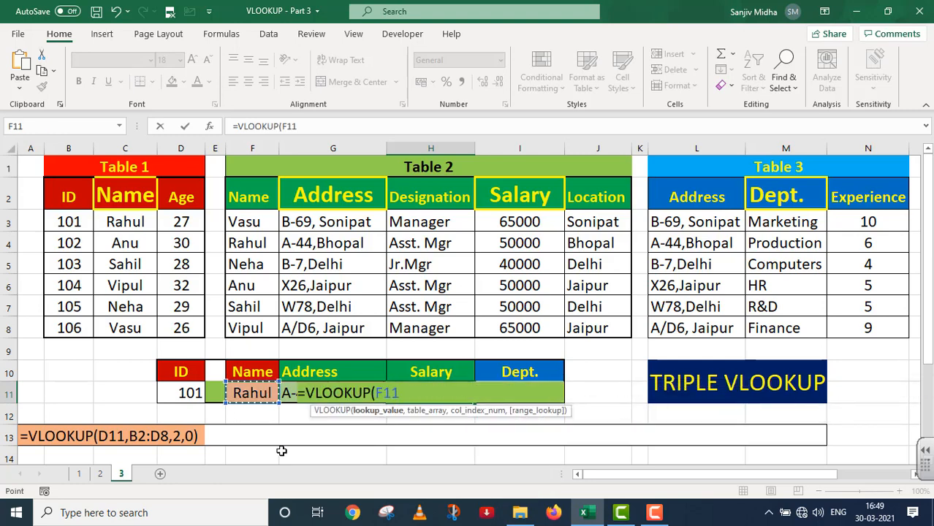
{"action": "type", "text": ","}
{"action": "left_click_drag", "start_coordinate": [247, 194], "coordinate": [591, 328]}
{"action": "type", "text": ","}
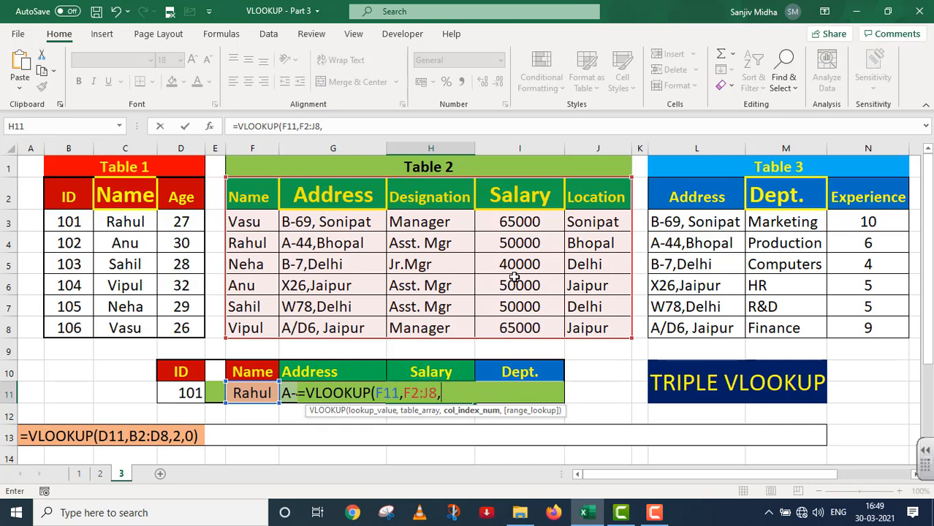
{"action": "type", "text": "4,"}
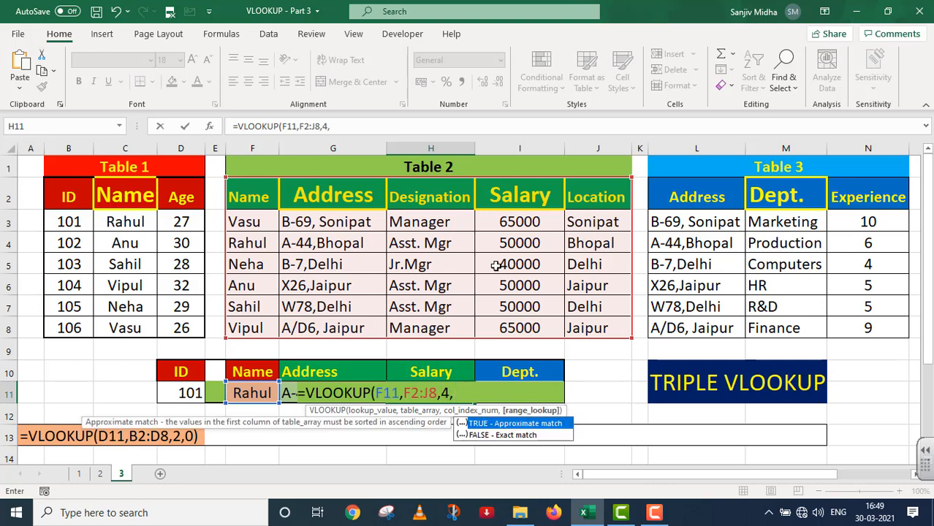
{"action": "double_click", "coordinate": [509, 435]}
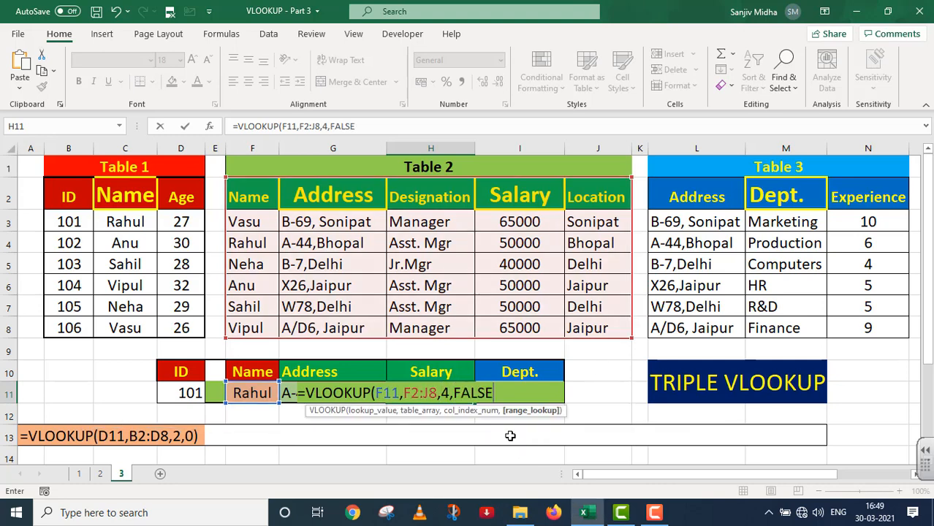
{"action": "type", "text": ")"}
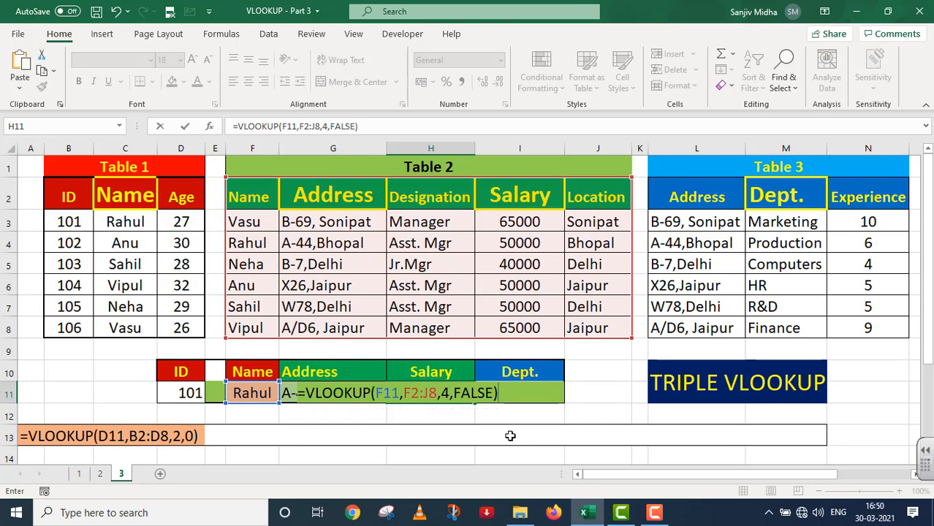
{"action": "key", "text": "Return"}
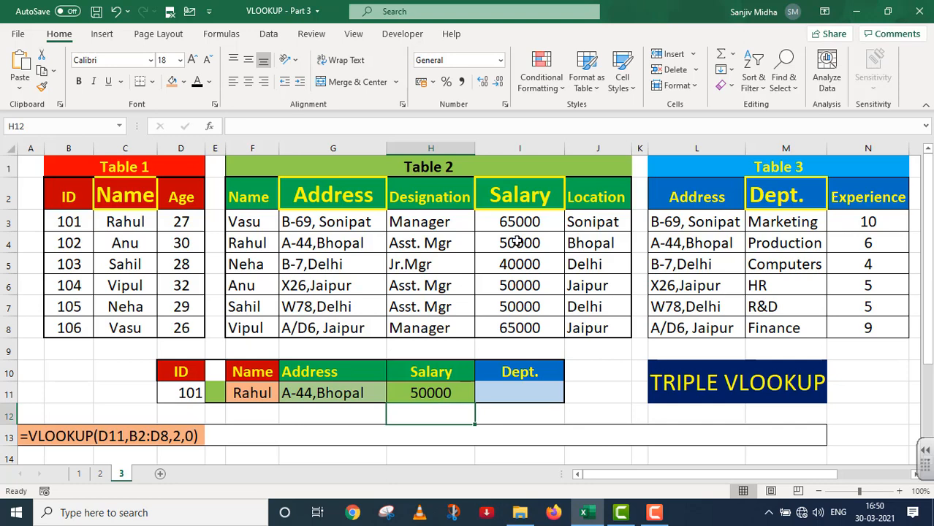
Step: Enter =VLOOKUP(G11,L2:N8,2,FALSE) in Dept. cell I11 to look up the address in Table 3 with an exact match
{"action": "left_click", "coordinate": [525, 395]}
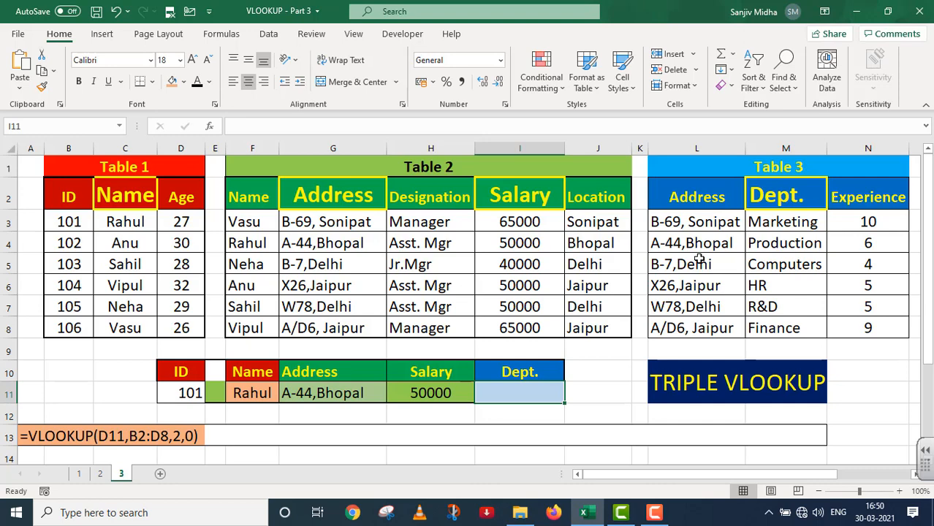
{"action": "double_click", "coordinate": [496, 388]}
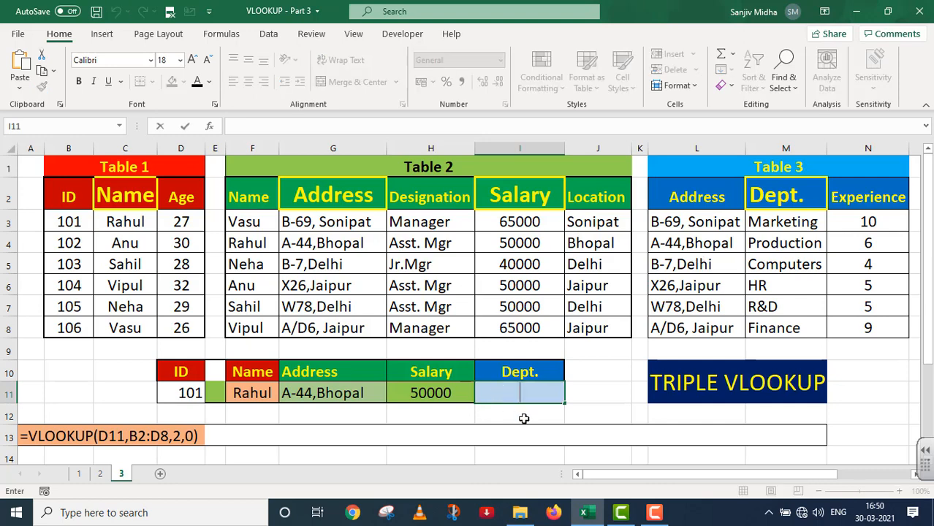
{"action": "type", "text": "="}
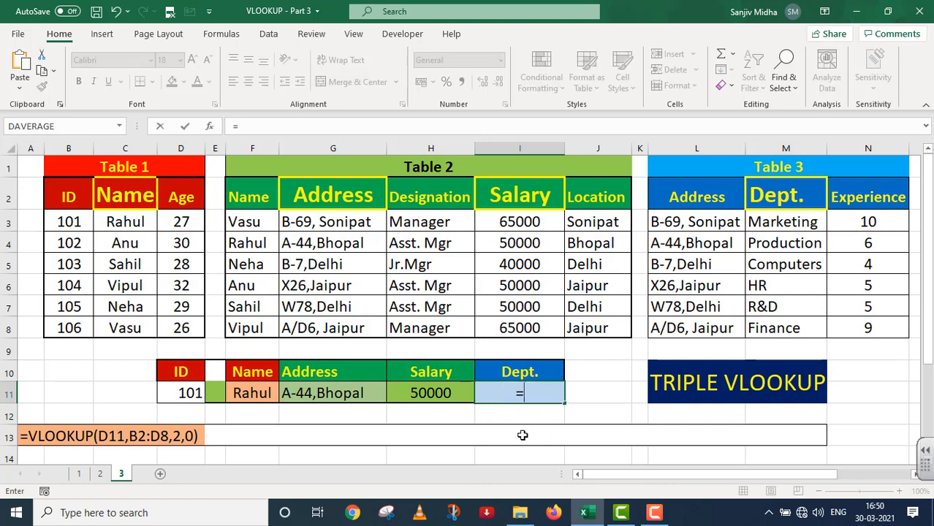
{"action": "type", "text": "VL"}
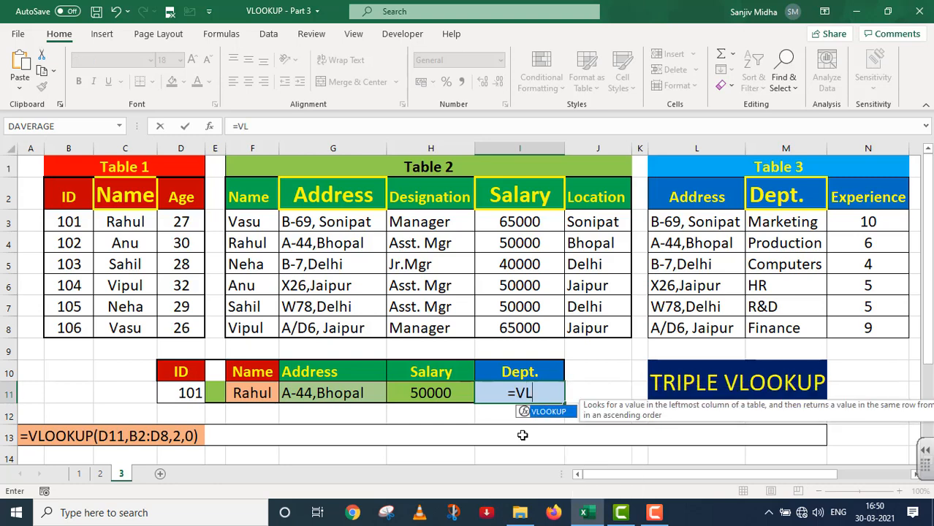
{"action": "type", "text": "OOKUP("}
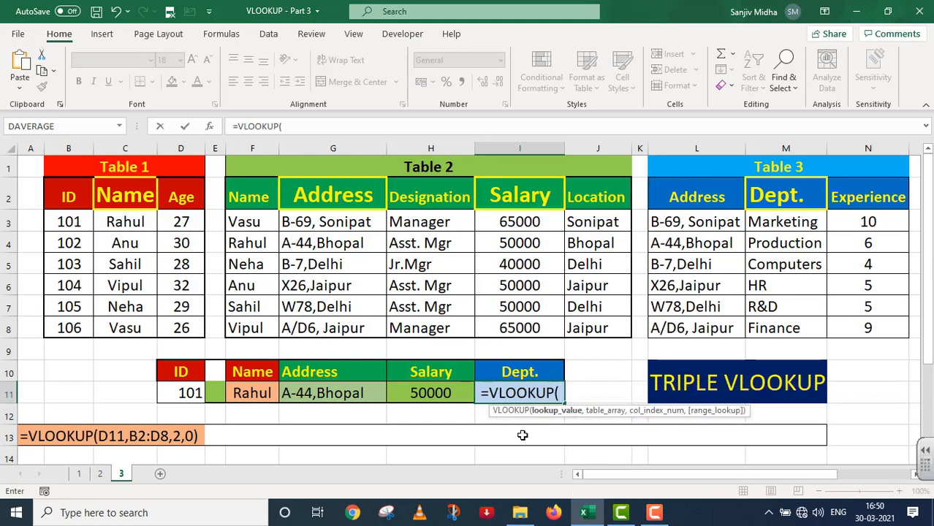
{"action": "left_click", "coordinate": [340, 393]}
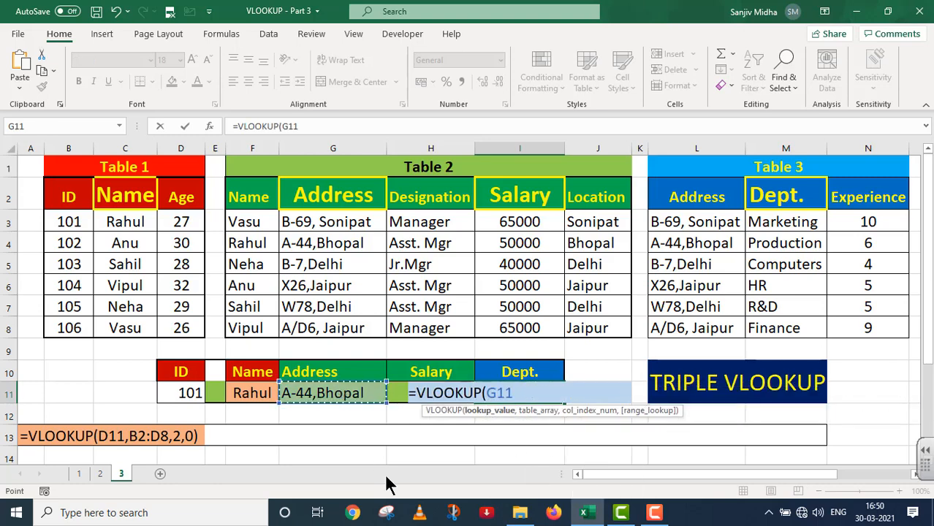
{"action": "type", "text": ","}
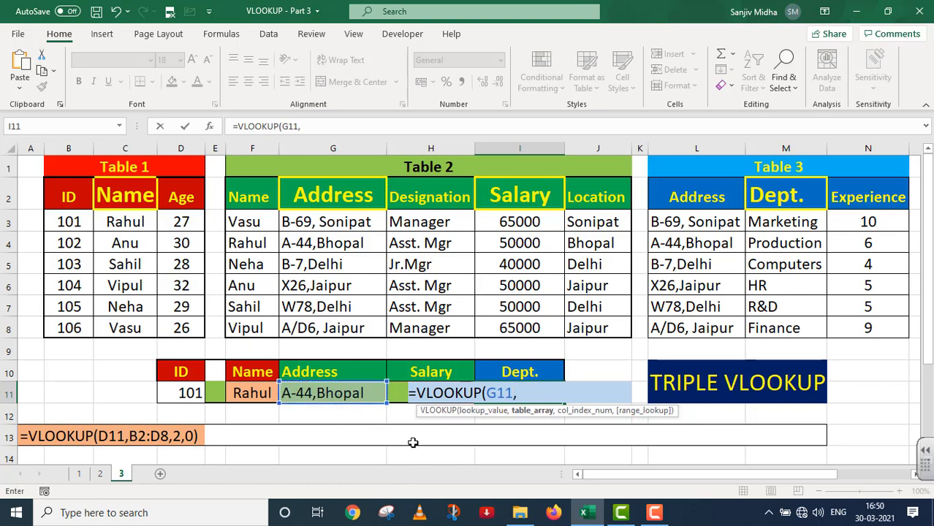
{"action": "left_click", "coordinate": [686, 198]}
{"action": "left_click_drag", "start_coordinate": [686, 198], "coordinate": [868, 328]}
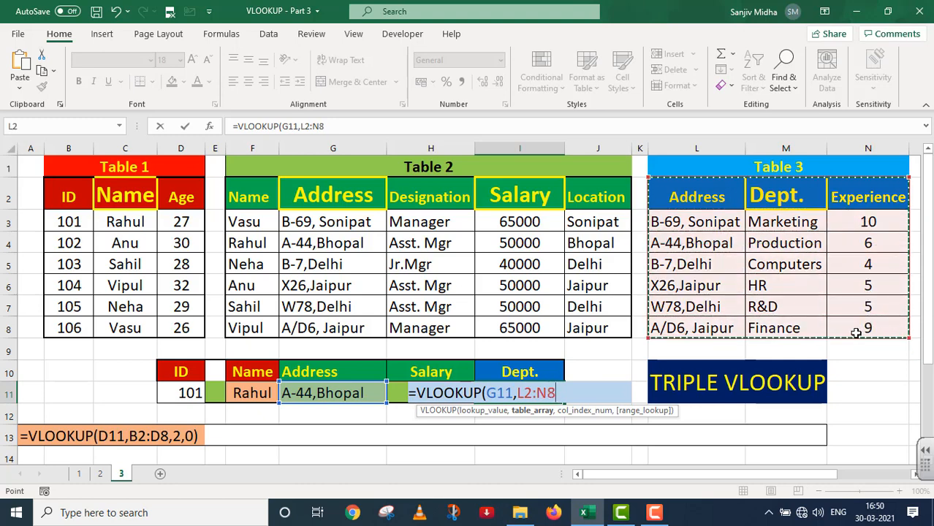
{"action": "type", "text": ","}
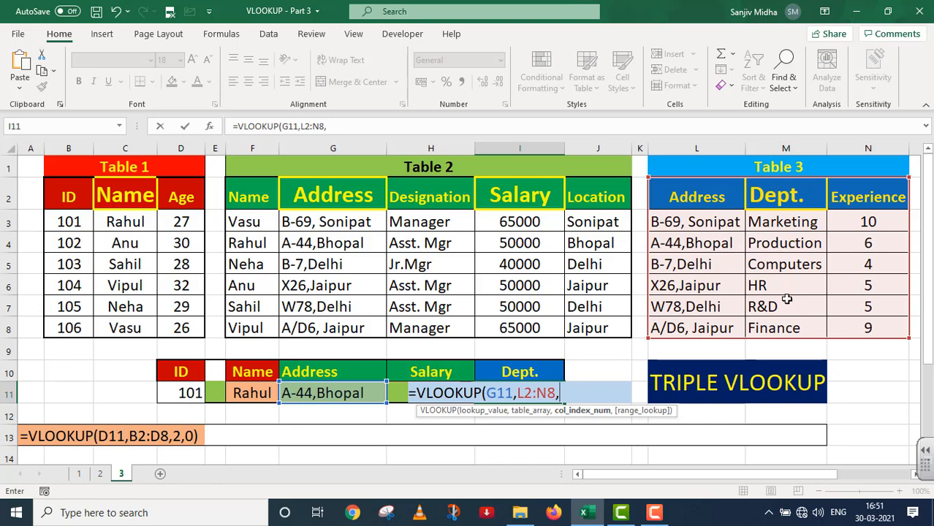
{"action": "type", "text": "2,"}
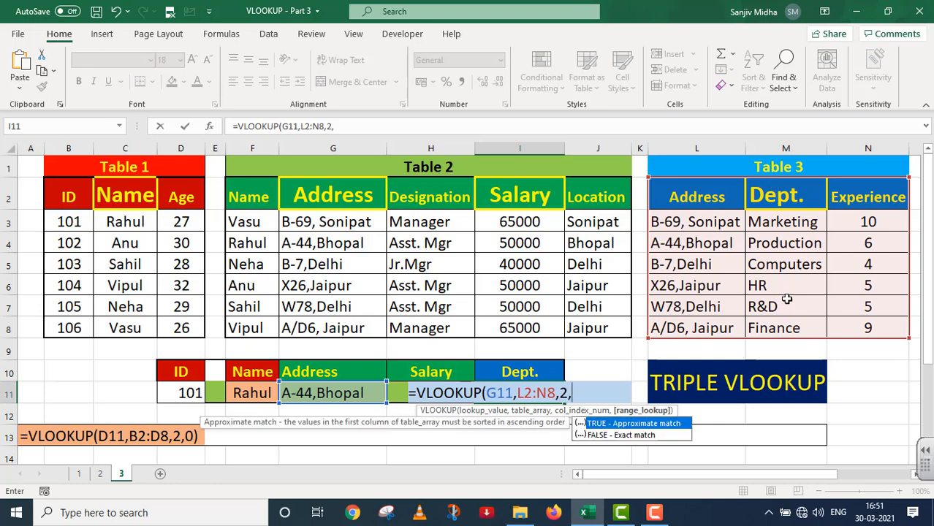
{"action": "double_click", "coordinate": [646, 436]}
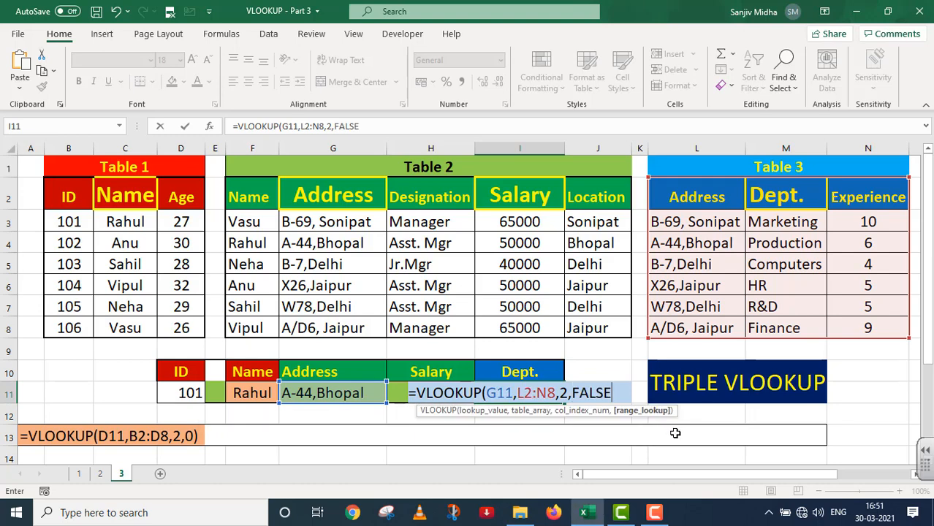
{"action": "type", "text": ")"}
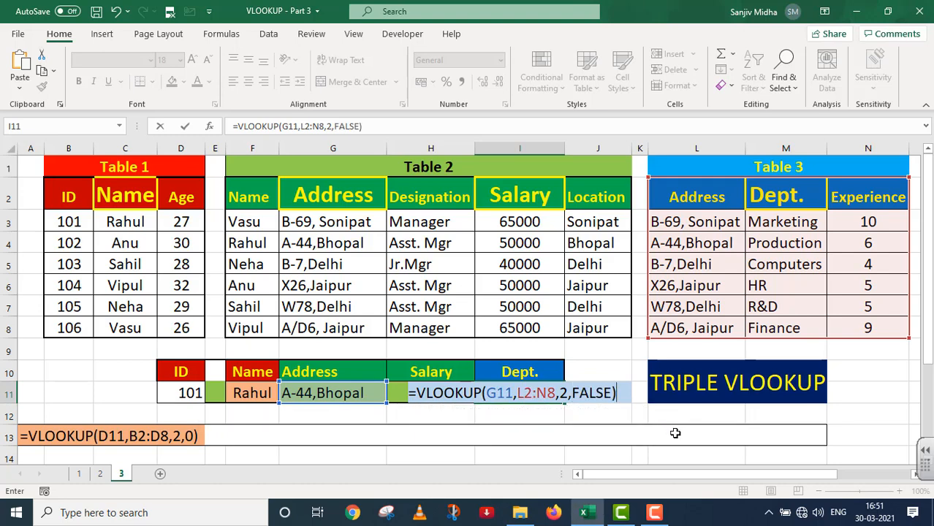
{"action": "key", "text": "Return"}
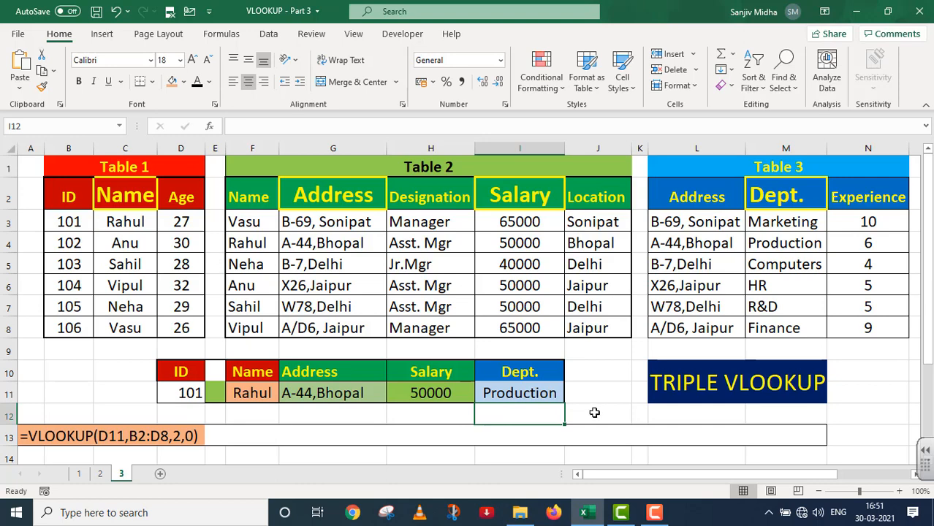
Step: Make the formula text in E13 black and fill cells E13:G13 with a pale theme green
{"action": "left_click", "coordinate": [220, 435]}
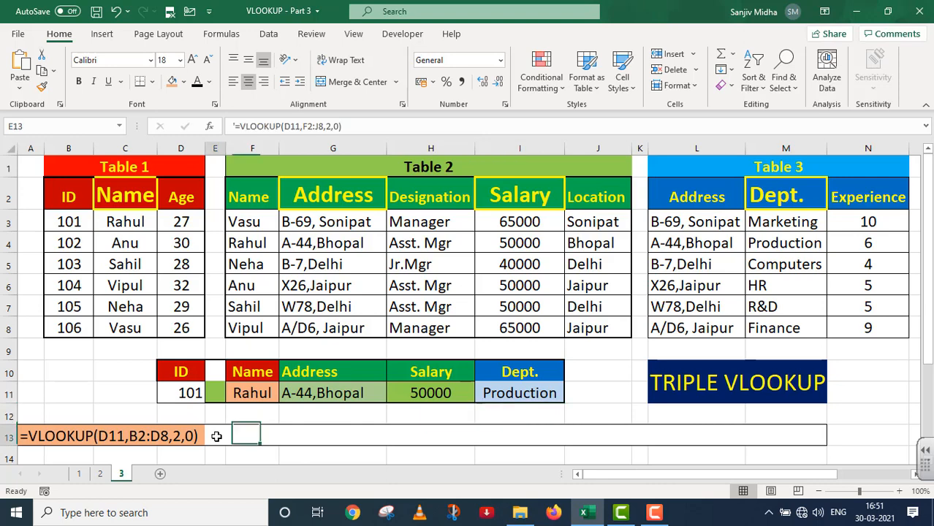
{"action": "left_click", "coordinate": [198, 84]}
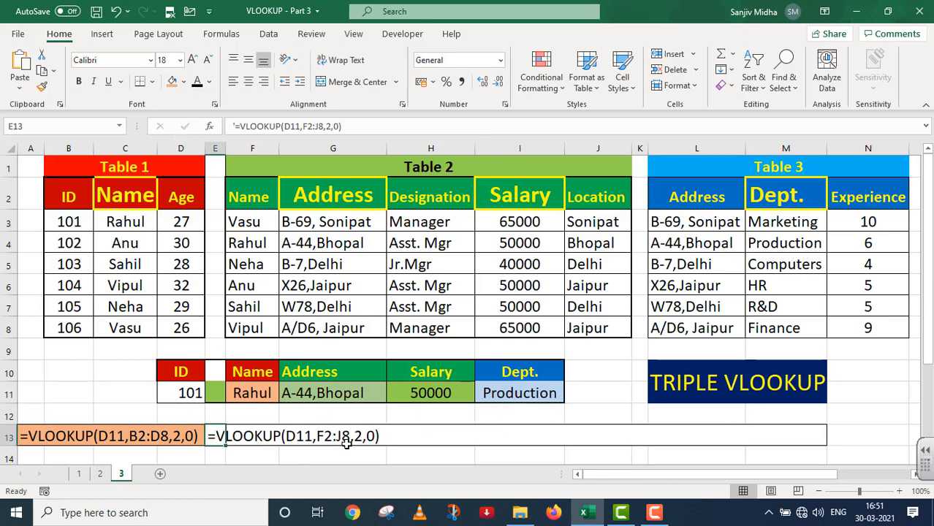
{"action": "left_click", "coordinate": [183, 81]}
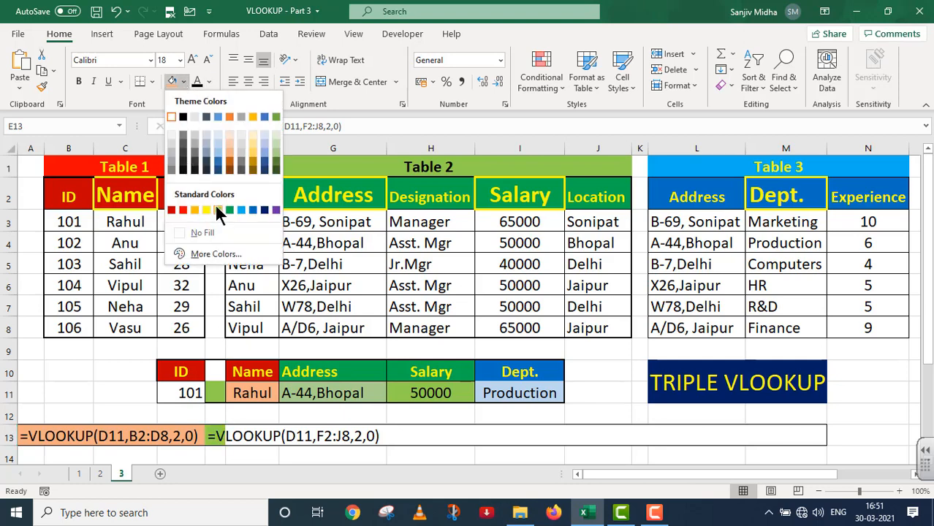
{"action": "left_click", "coordinate": [219, 435]}
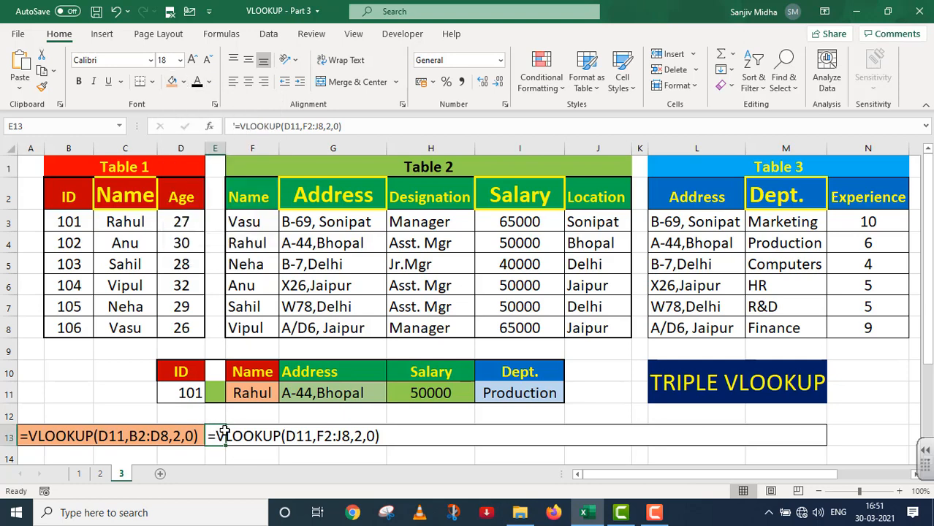
{"action": "left_click_drag", "start_coordinate": [222, 433], "coordinate": [336, 429]}
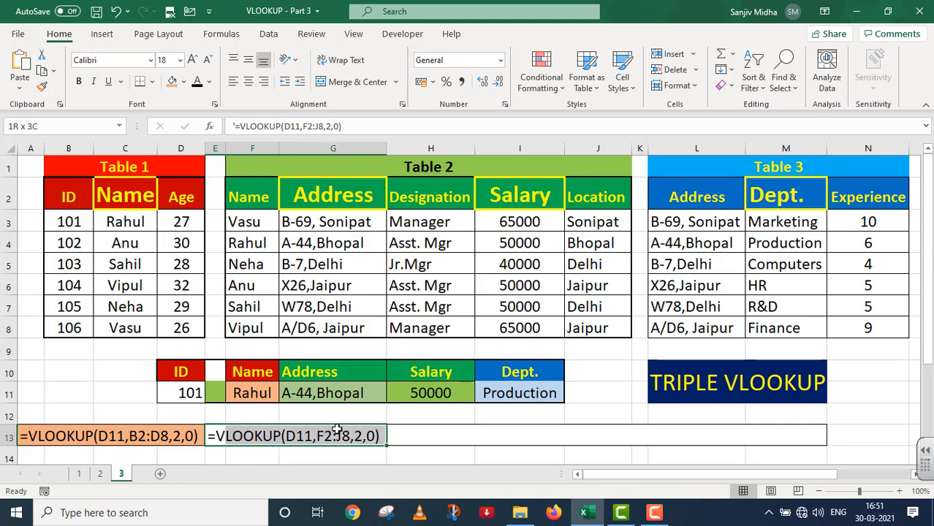
{"action": "left_click", "coordinate": [184, 81]}
{"action": "left_click", "coordinate": [217, 210]}
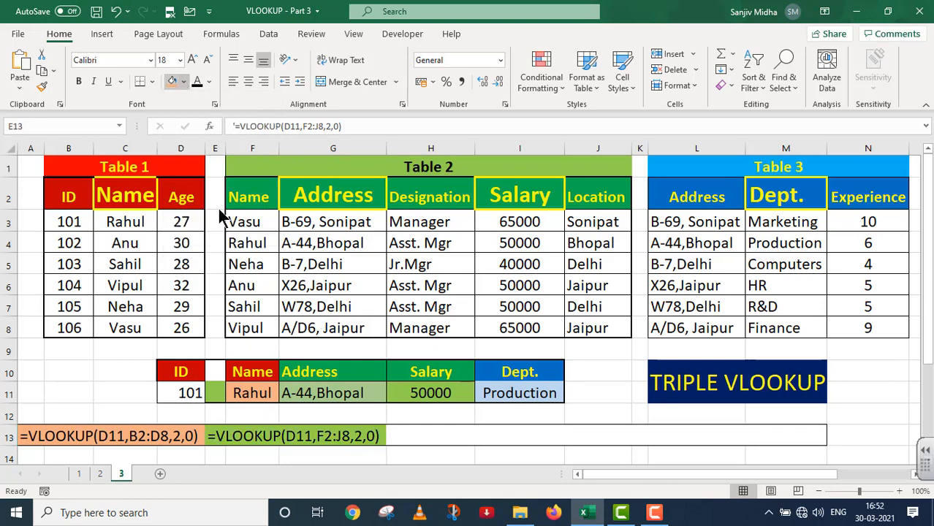
Step: Fill cells H13:I13 with the standard light green of the Salary result cell and make the formula text black
{"action": "left_click", "coordinate": [400, 435]}
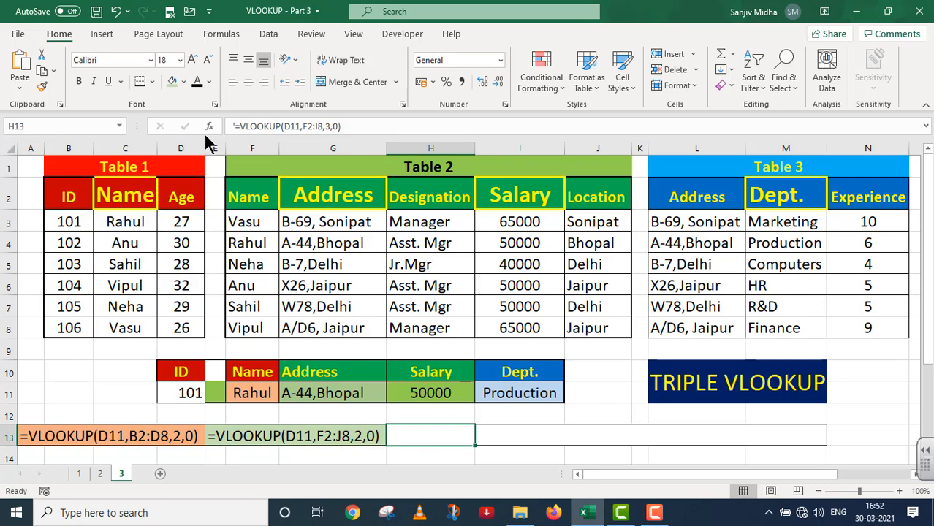
{"action": "left_click", "coordinate": [182, 80]}
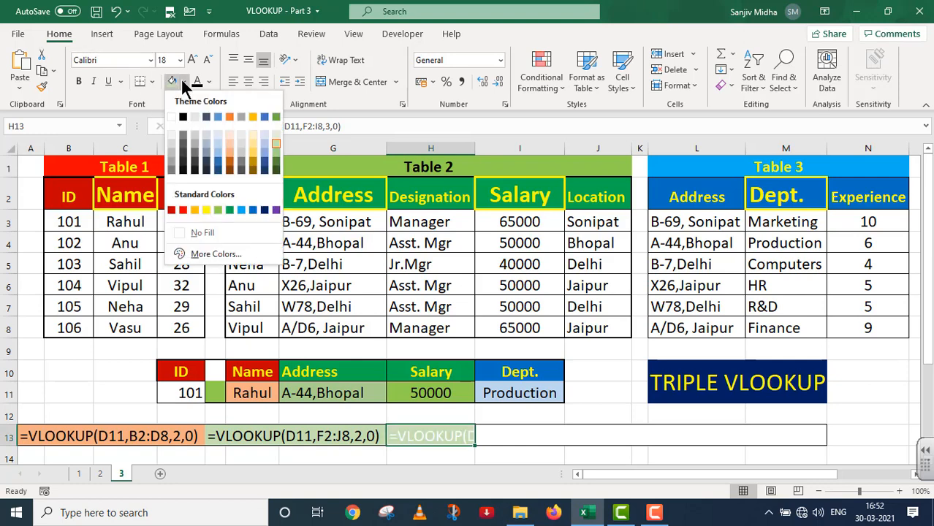
{"action": "left_click", "coordinate": [217, 209]}
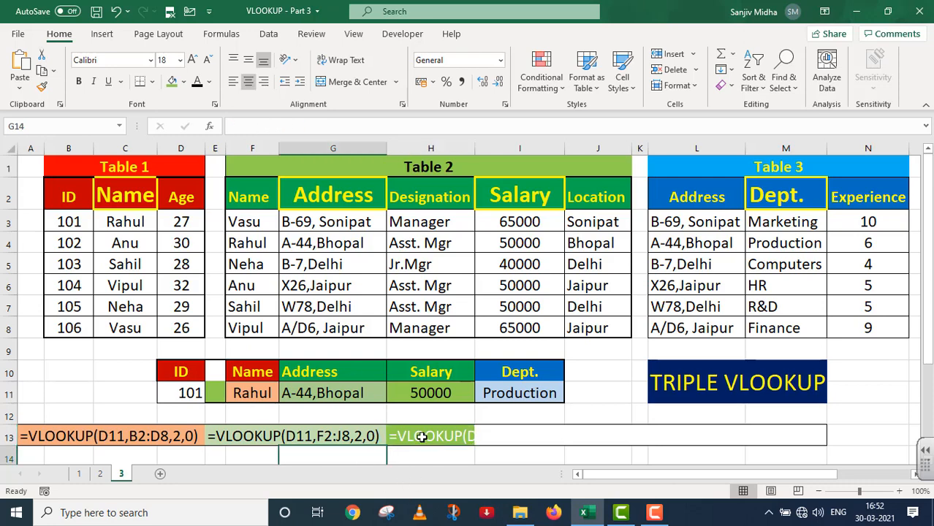
{"action": "left_click_drag", "start_coordinate": [410, 434], "coordinate": [488, 435]}
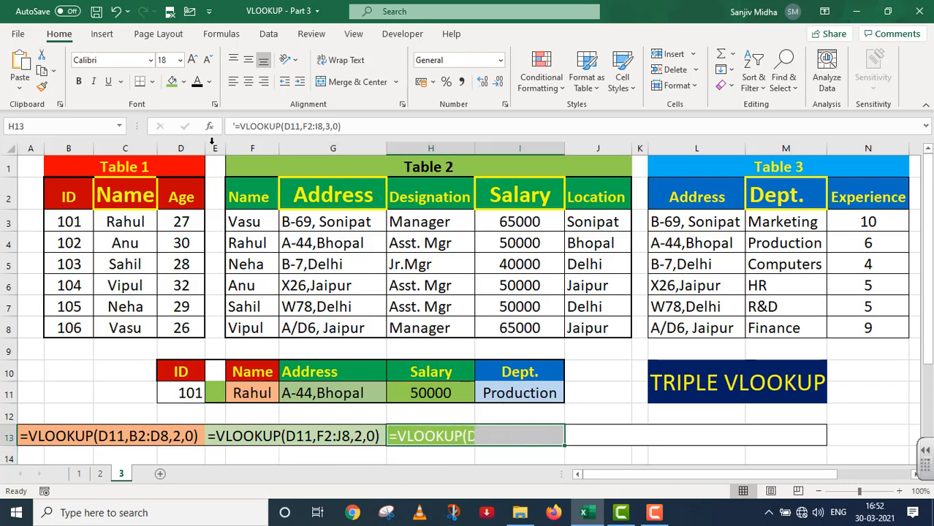
{"action": "left_click", "coordinate": [172, 82]}
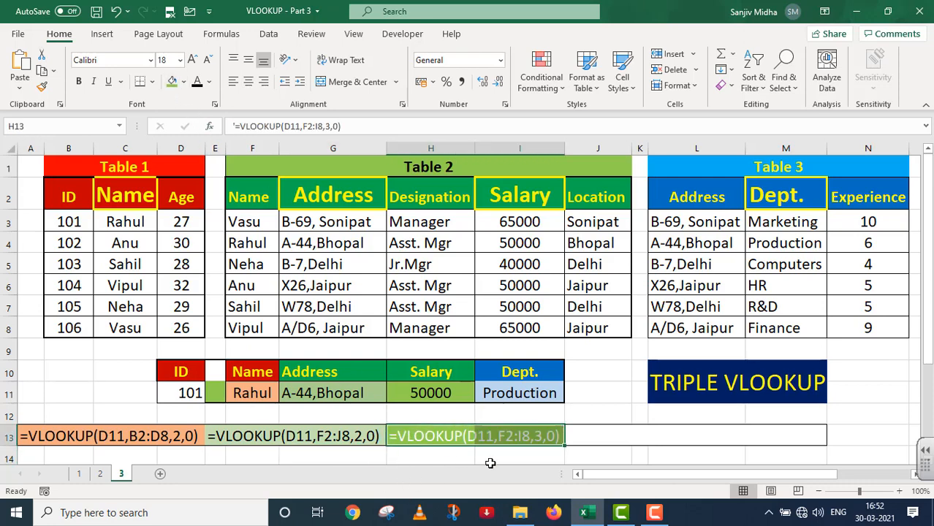
{"action": "left_click", "coordinate": [194, 82]}
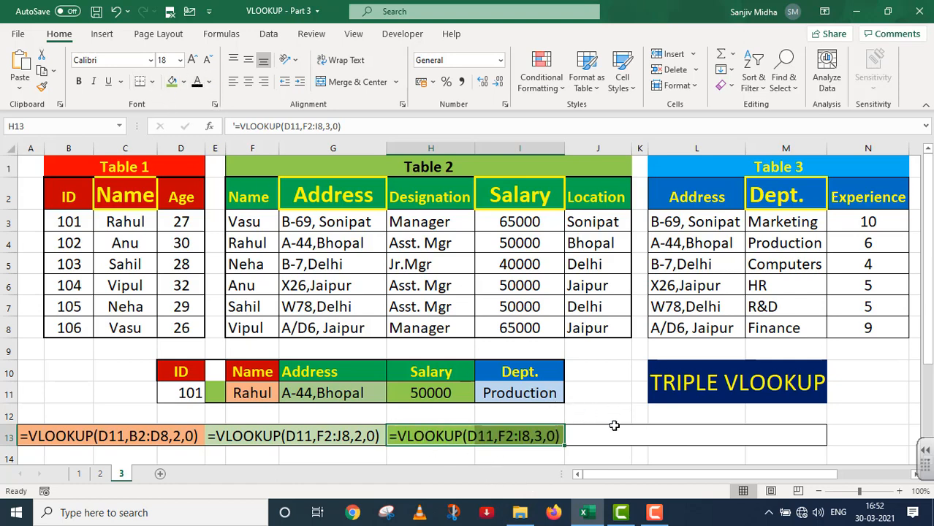
Step: Make the formula text in J13 black and fill cells J13:M13 with the light blue of the Dept. result cell
{"action": "left_click", "coordinate": [580, 432]}
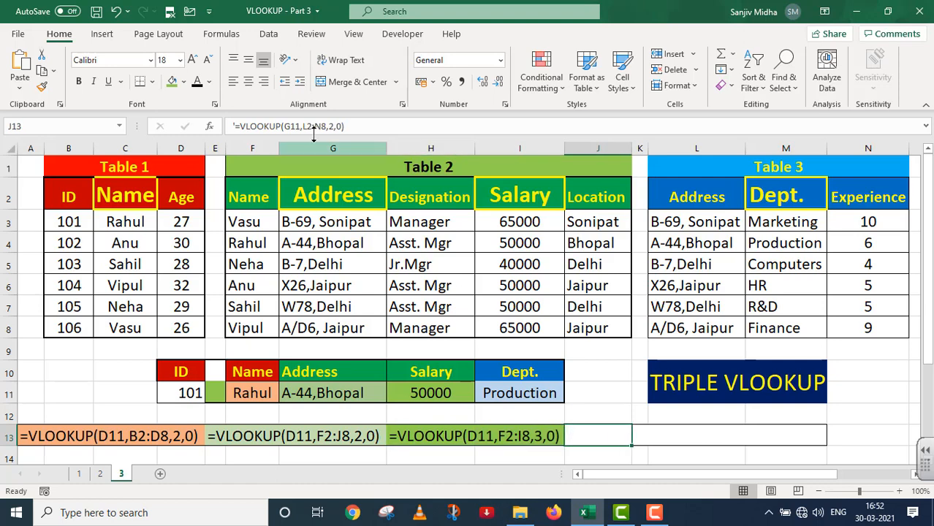
{"action": "left_click", "coordinate": [195, 82]}
{"action": "left_click", "coordinate": [184, 82]}
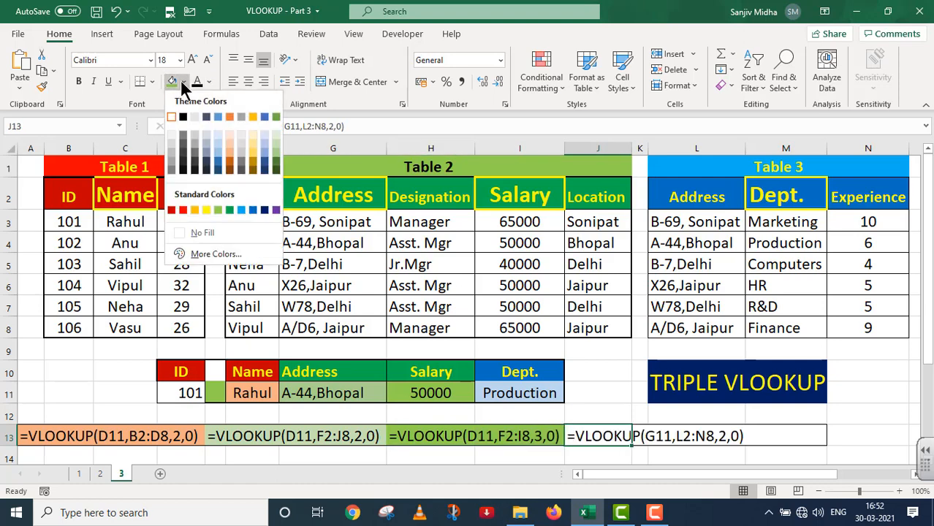
{"action": "left_click", "coordinate": [264, 141]}
{"action": "key", "text": "Right"}
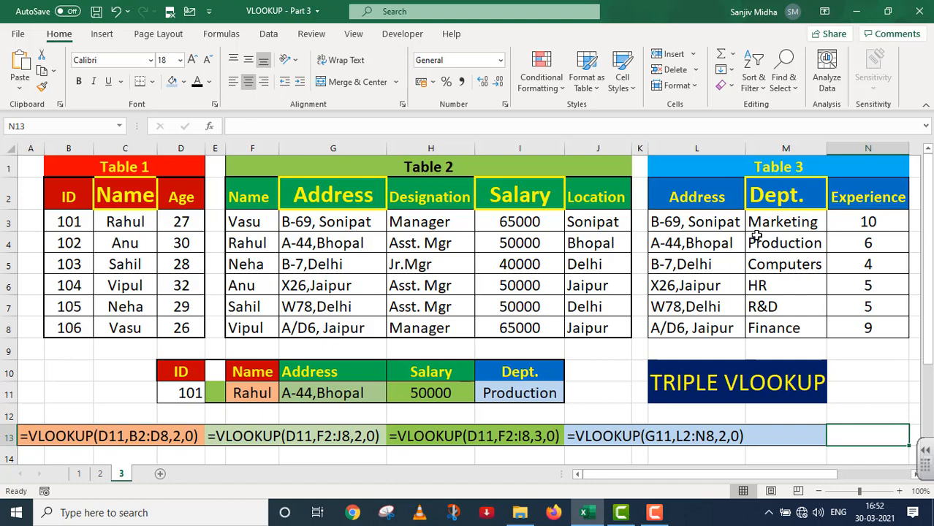
{"action": "left_click", "coordinate": [577, 236]}
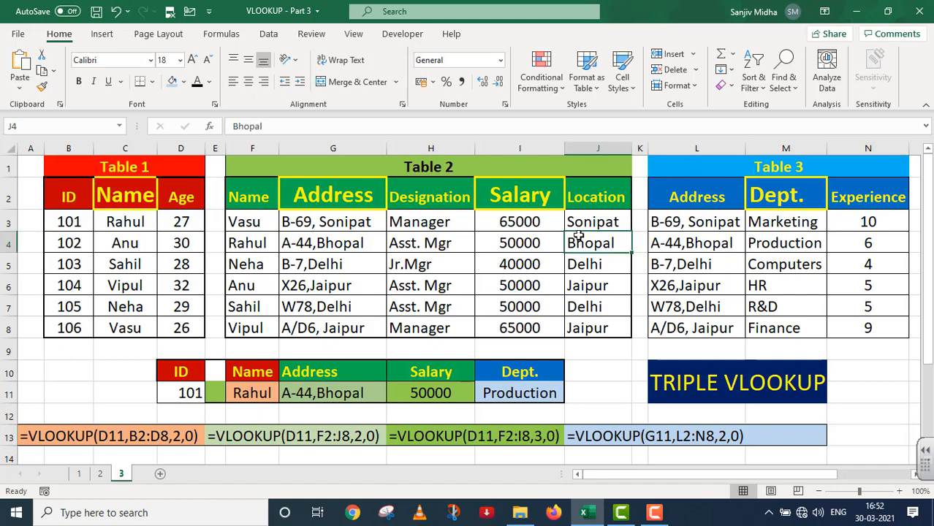